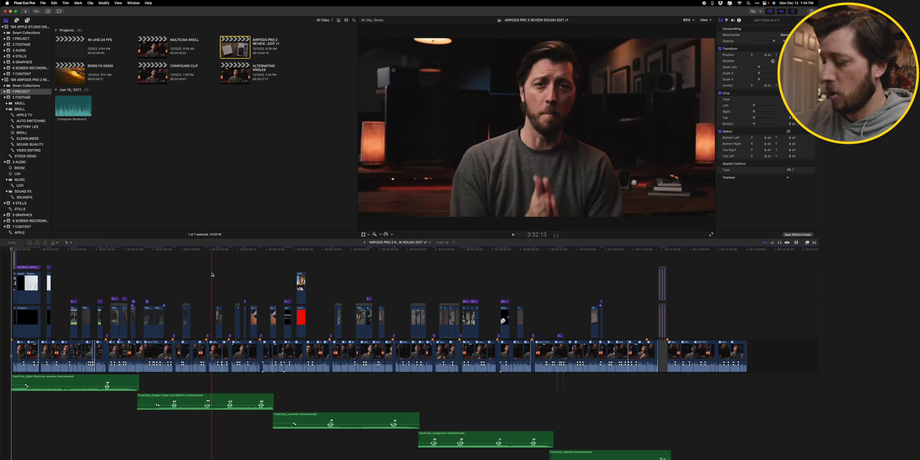
Open a multicam A-roll clip of the AirPods Pro 2 rough edit in the angle editor and view its full length
{"action": "key", "text": "super+equal"}
{"action": "key", "text": "super+equal"}
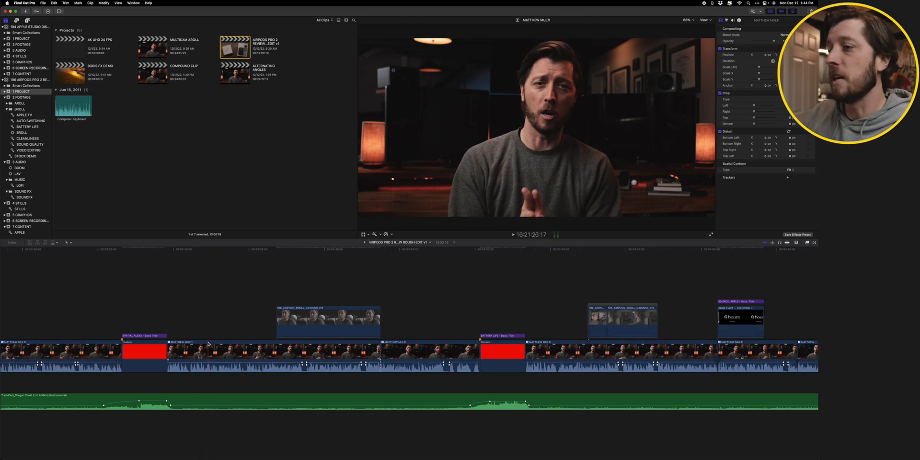
{"action": "double_click", "coordinate": [208, 349]}
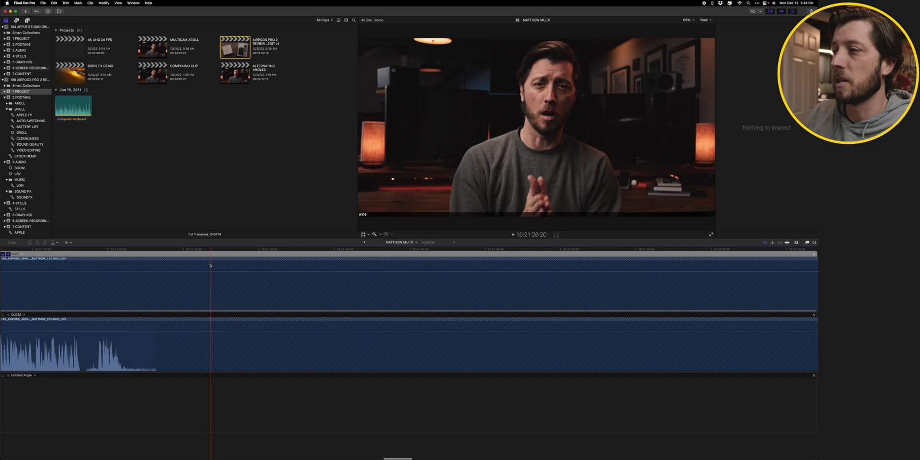
{"action": "left_click", "coordinate": [219, 249]}
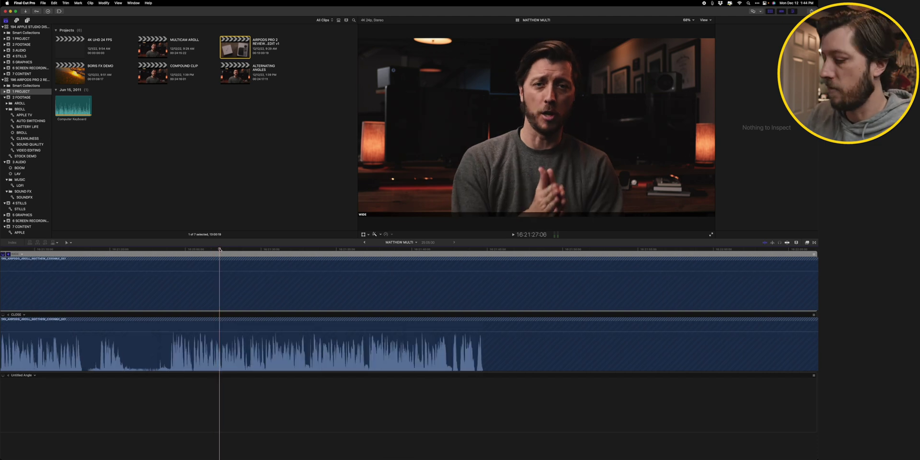
{"action": "key", "text": "shift+z"}
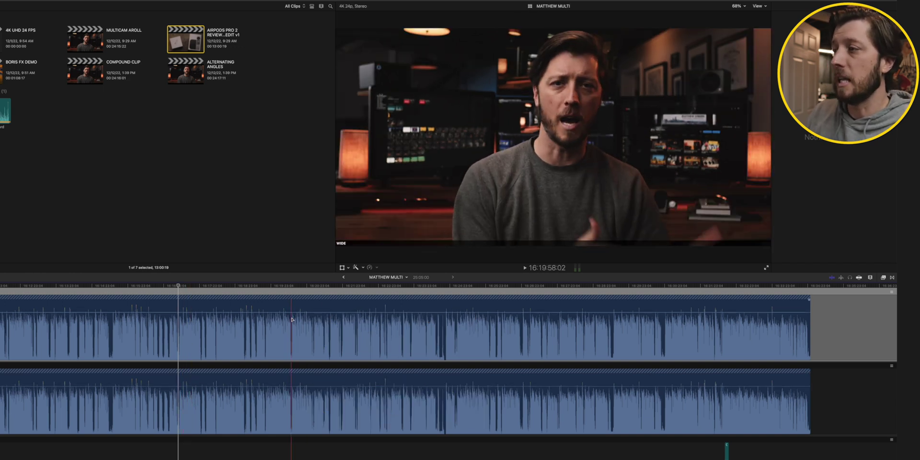
Return to the AirPods Pro 2 rough edit and examine the alternating camera angles of the multicam clips before the Spatial Audio title
{"action": "left_click", "coordinate": [344, 278]}
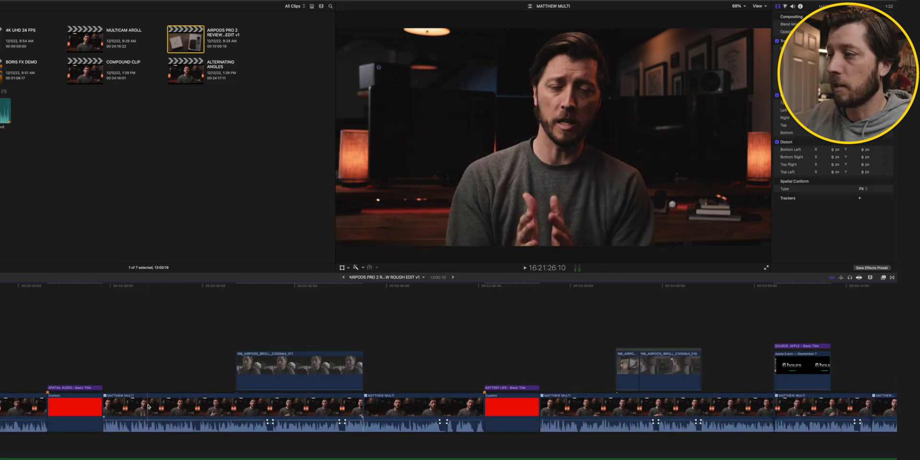
{"action": "scroll", "coordinate": [100, 341], "scroll_direction": "left", "scroll_amount": 10}
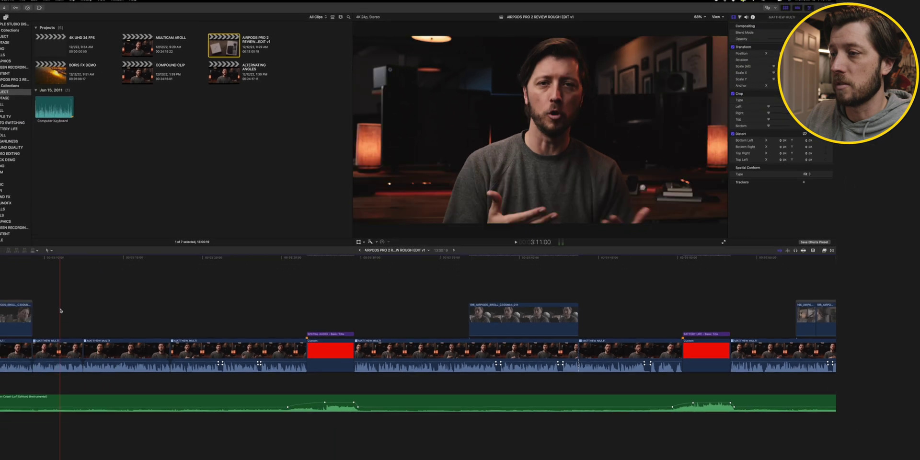
{"action": "scroll", "coordinate": [84, 311], "scroll_direction": "left", "scroll_amount": 5}
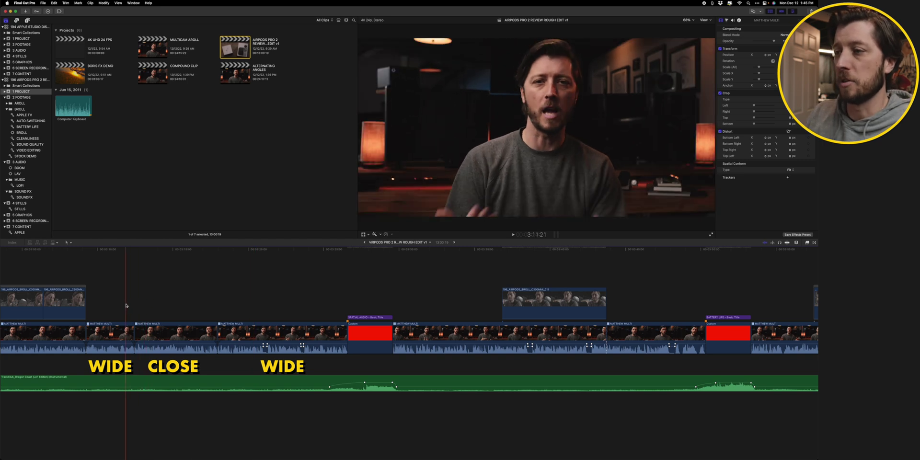
{"action": "double_click", "coordinate": [164, 326]}
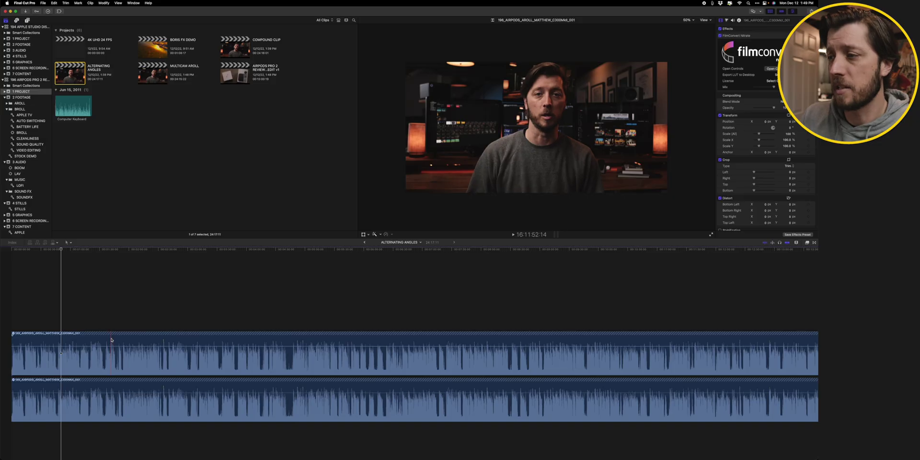
Cut the upper A-roll clip of ALTERNATING ANGLES at two points near its start and disable the segment between the cuts
{"action": "left_click", "coordinate": [116, 339]}
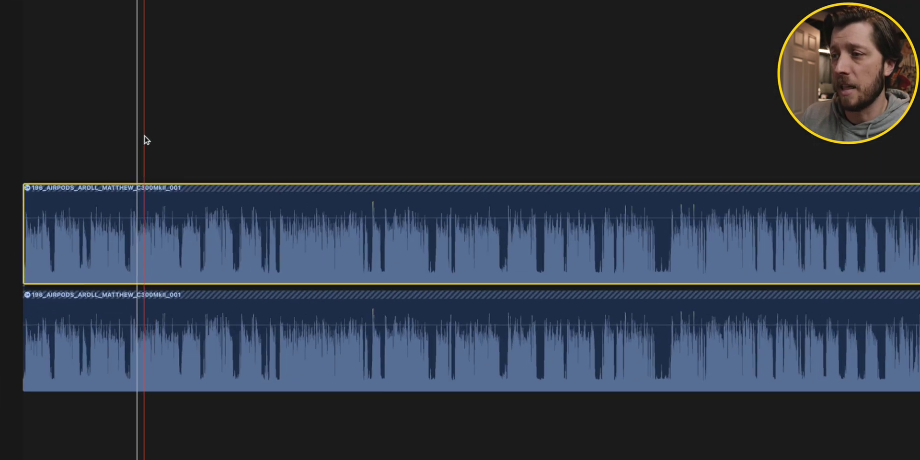
{"action": "key", "text": "super+b"}
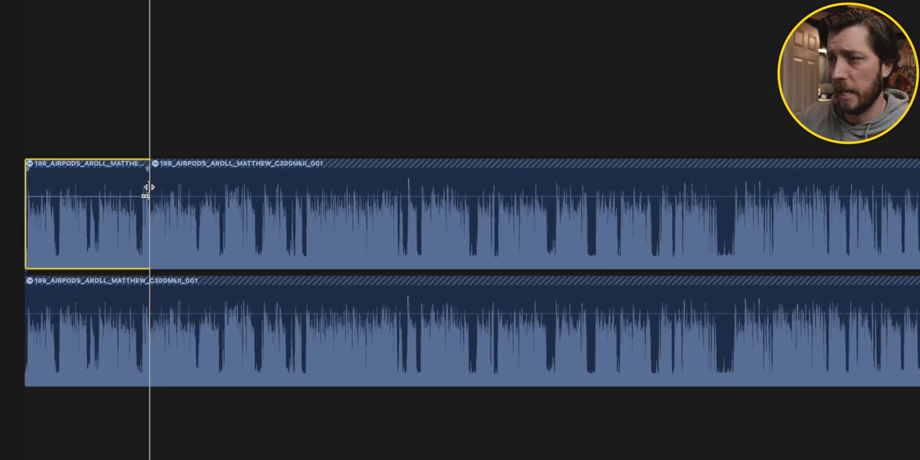
{"action": "left_click", "coordinate": [200, 116]}
{"action": "key", "text": "super+b"}
{"action": "left_click_drag", "start_coordinate": [184, 196], "coordinate": [184, 194]}
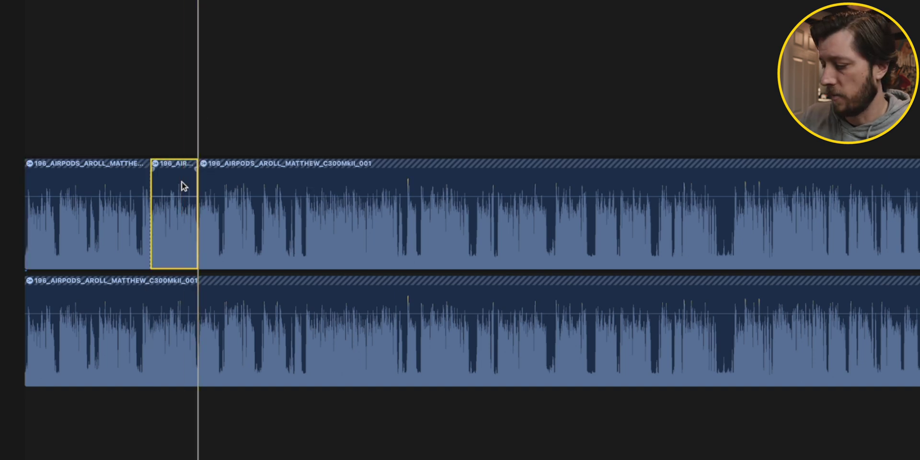
{"action": "key", "text": "v"}
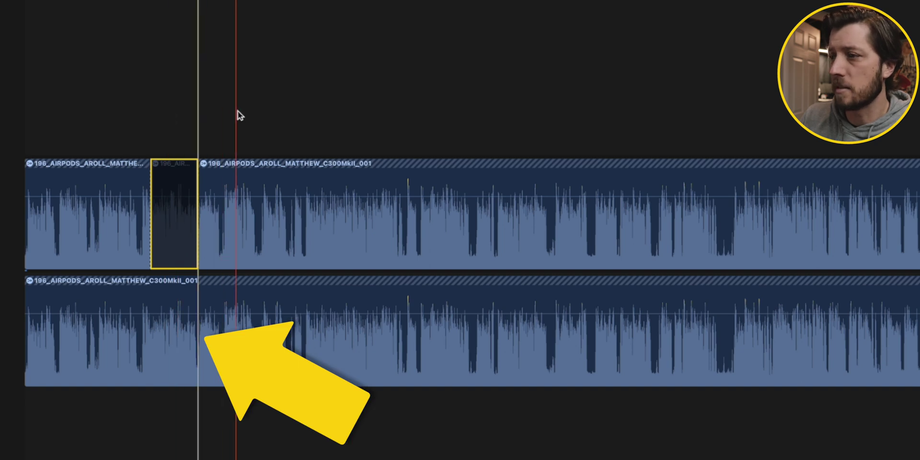
Cut the upper A-roll clip at two further points after the disabled segment and select the new segment
{"action": "key", "text": "super+b"}
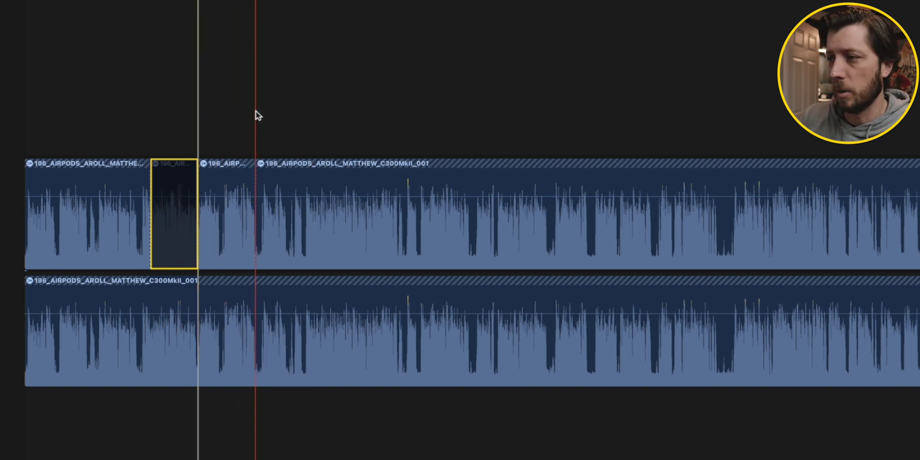
{"action": "key", "text": "super+b"}
{"action": "left_click", "coordinate": [283, 180]}
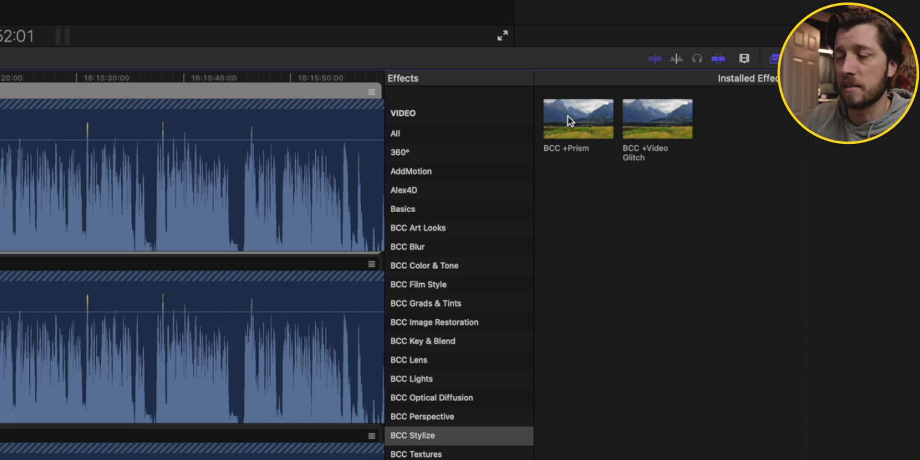
Apply the BCC +Prism effect to the multicam's WIDE angle using the 05. Push Swirl Falloff Negative preset and save the changes
{"action": "left_click_drag", "start_coordinate": [568, 117], "coordinate": [0, 182]}
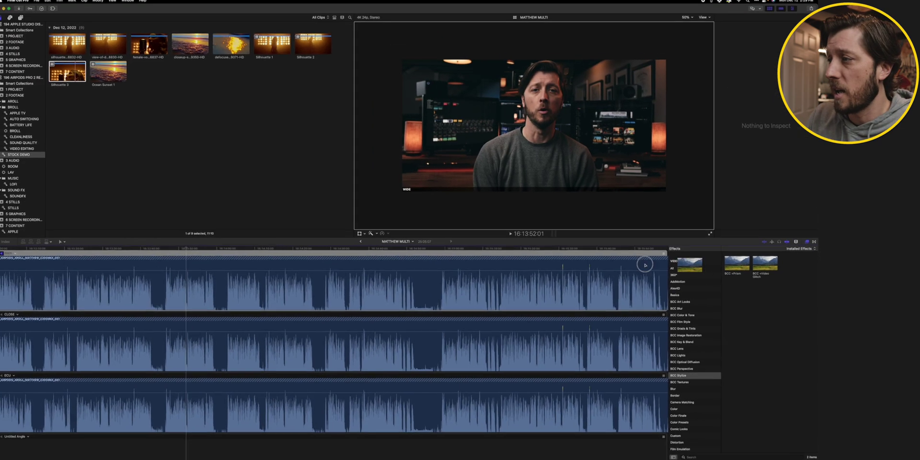
{"action": "left_click_drag", "start_coordinate": [414, 286], "coordinate": [415, 286]}
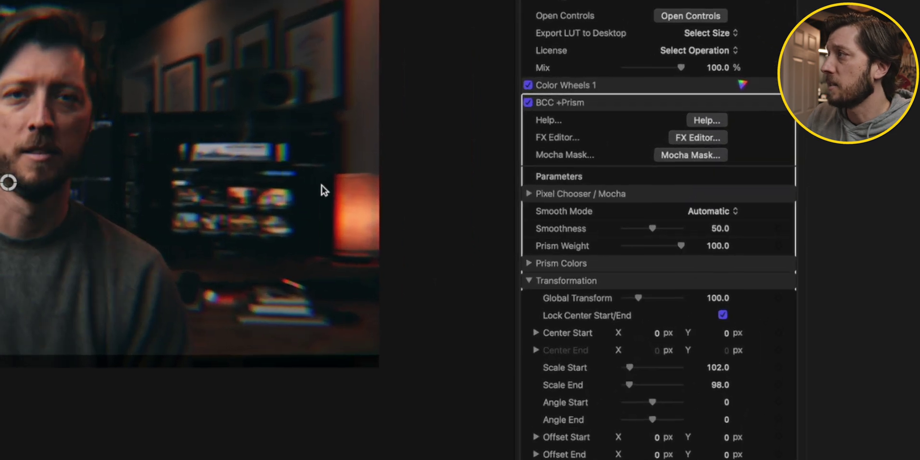
{"action": "left_click", "coordinate": [690, 138]}
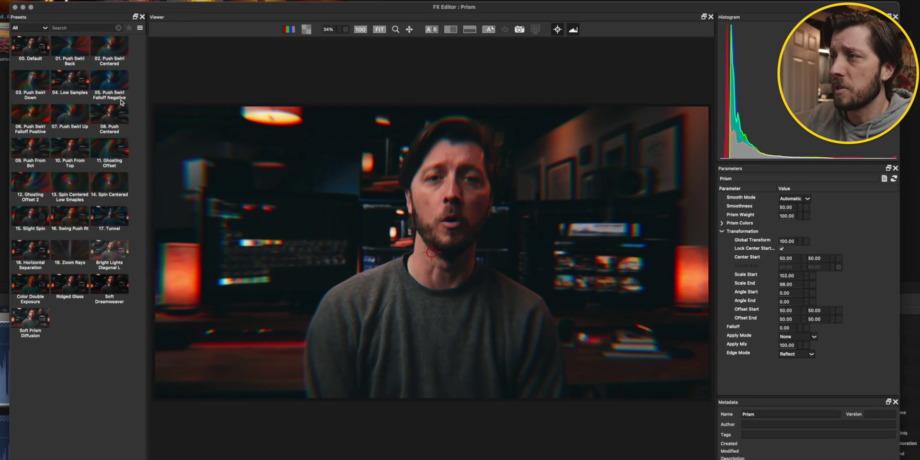
{"action": "left_click", "coordinate": [181, 101]}
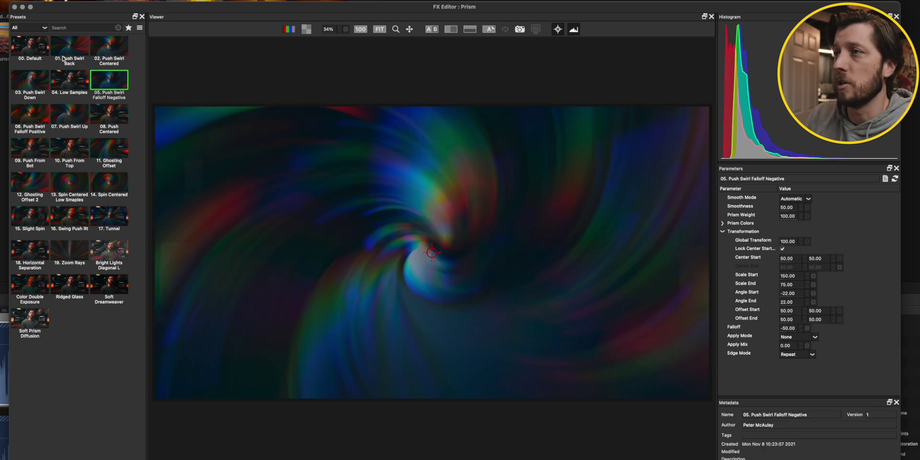
{"action": "left_click", "coordinate": [15, 8]}
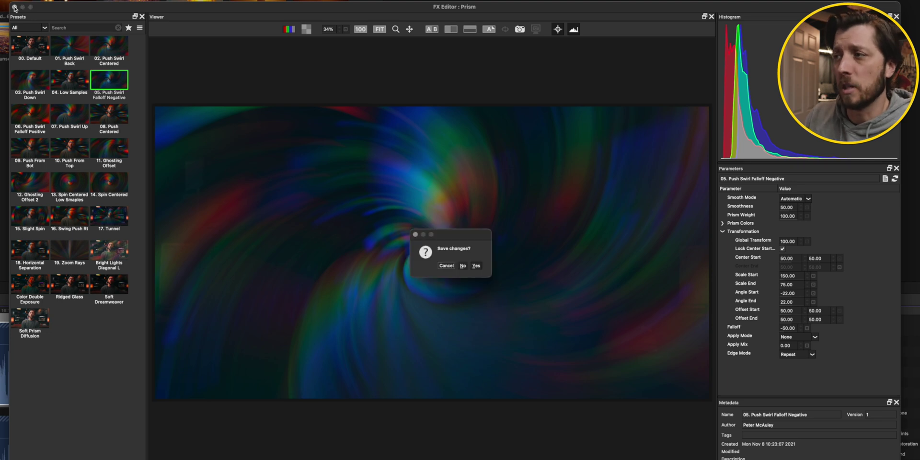
{"action": "left_click", "coordinate": [475, 266]}
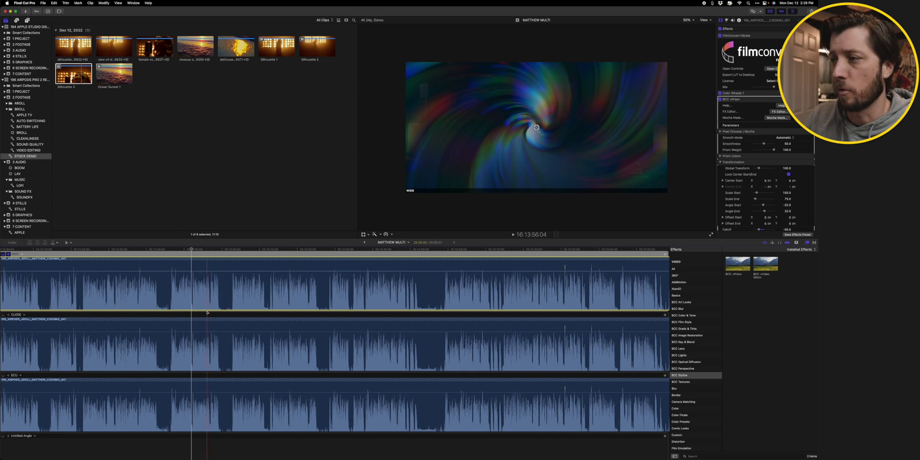
Paste the WIDE angle's video attributes, including BCC +Prism but no audio attributes, onto the CLOSE and ECU angles
{"action": "left_click", "coordinate": [204, 412], "text": "shift"}
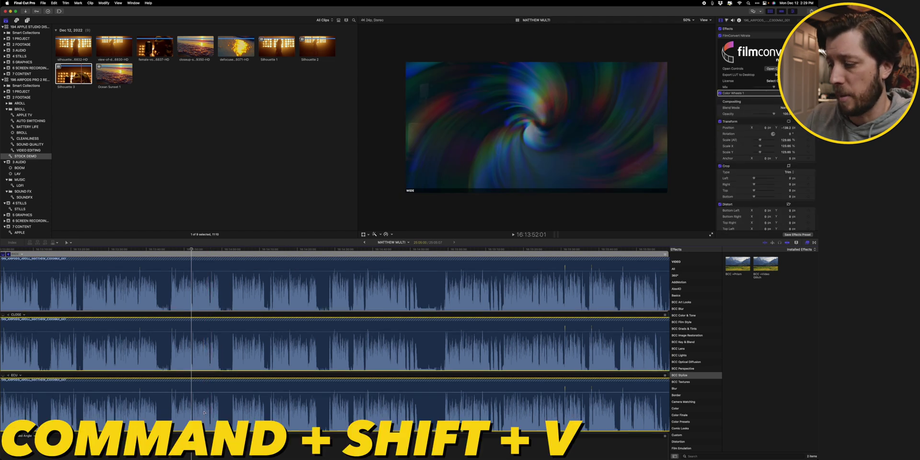
{"action": "key", "text": "super+shift+v"}
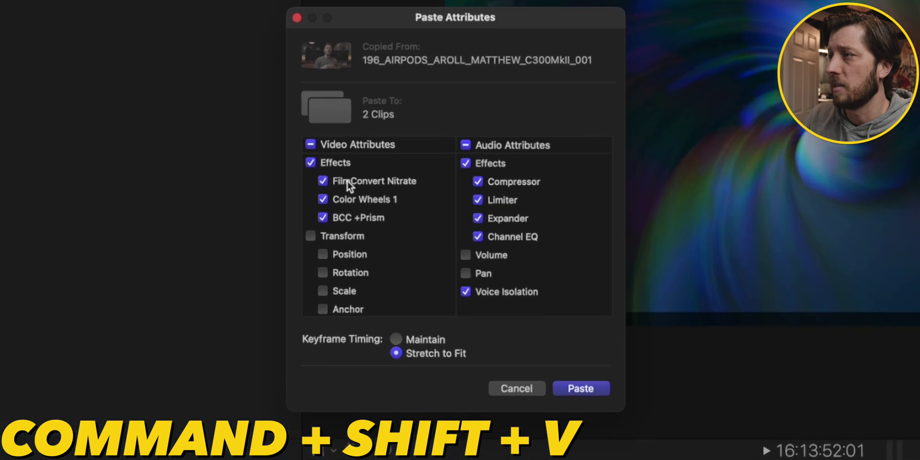
{"action": "left_click", "coordinate": [373, 145]}
{"action": "left_click", "coordinate": [364, 200]}
{"action": "left_click", "coordinate": [466, 144]}
{"action": "scroll", "coordinate": [386, 217], "scroll_direction": "down", "scroll_amount": 4}
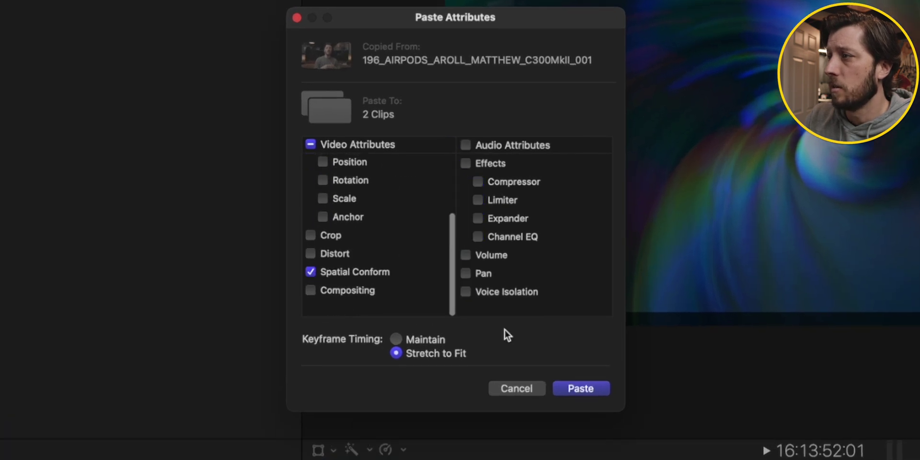
{"action": "left_click", "coordinate": [581, 388]}
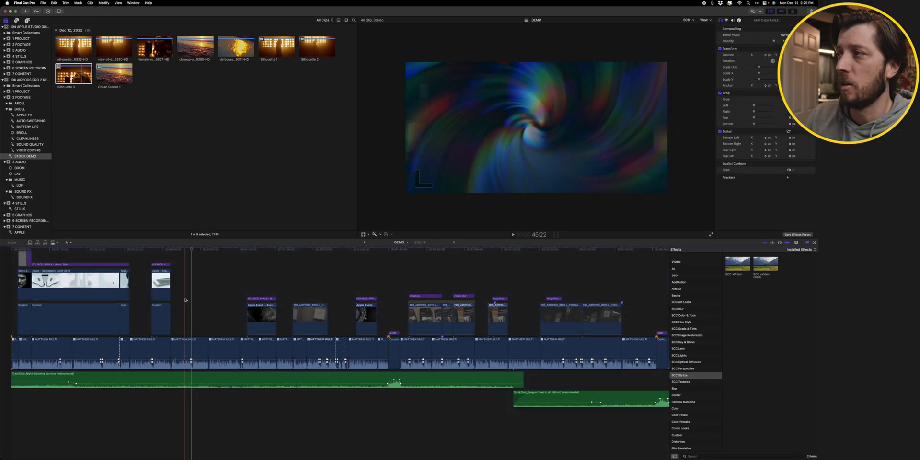
Look along the DEMO timeline to check the Prism effect on the multicam clips
{"action": "scroll", "coordinate": [225, 297], "scroll_direction": "right", "scroll_amount": 5}
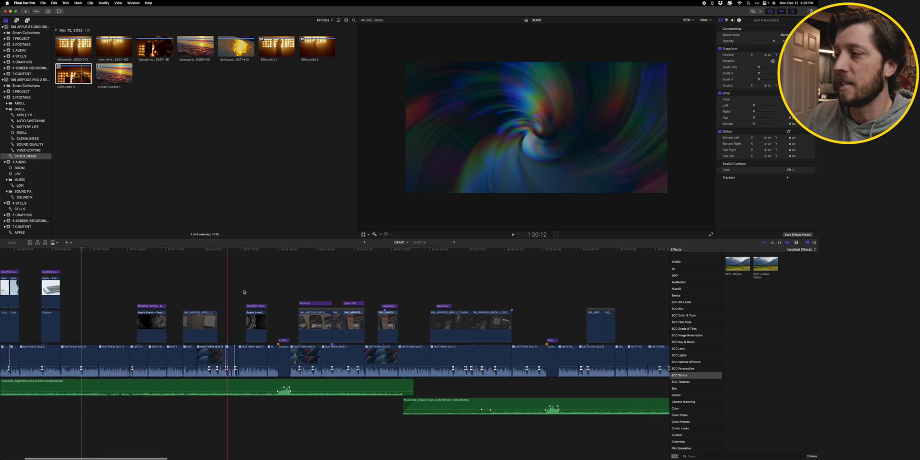
{"action": "scroll", "coordinate": [413, 278], "scroll_direction": "right", "scroll_amount": 15}
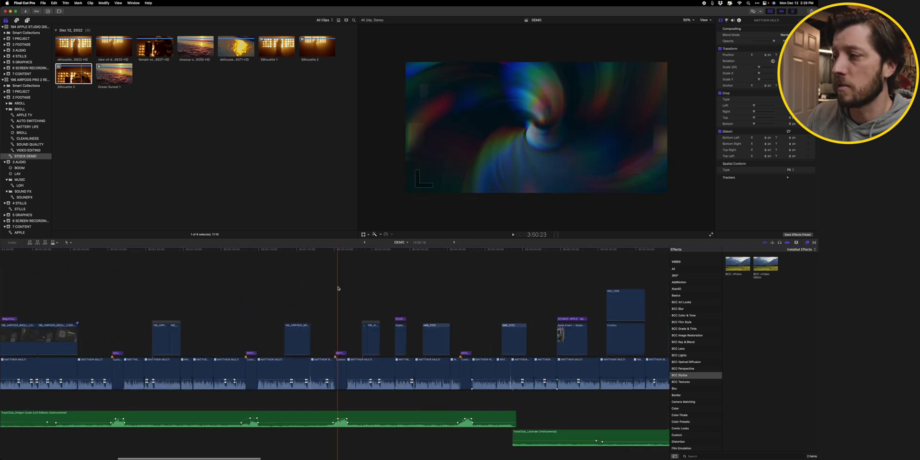
{"action": "left_click", "coordinate": [334, 291]}
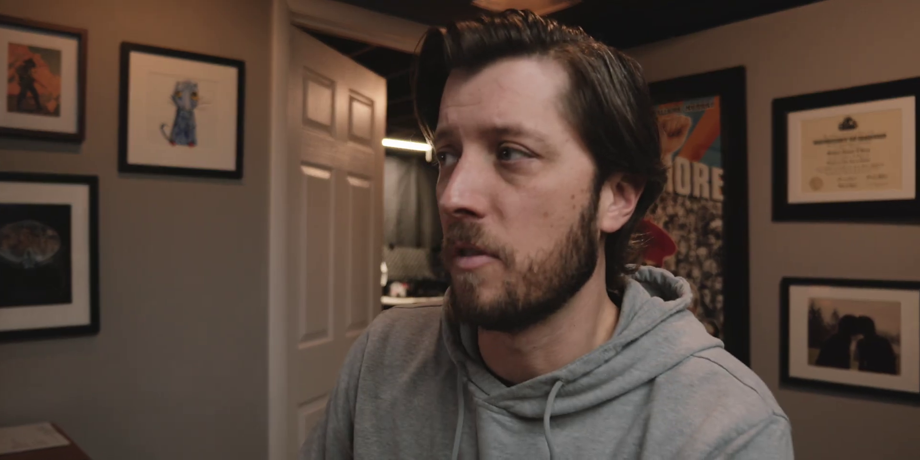
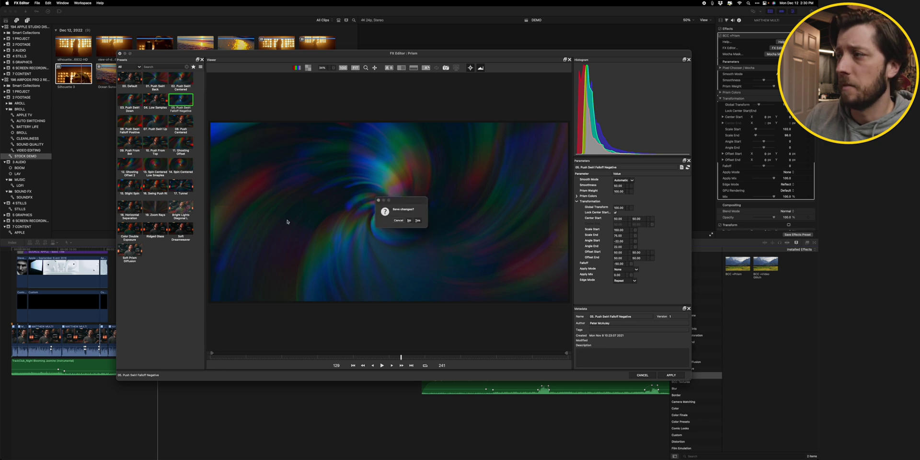
Save the 05. Push Swirl Falloff Negative preset for the BCC +Prism effect on the single multicam clip in DEMO
{"action": "left_click", "coordinate": [418, 221]}
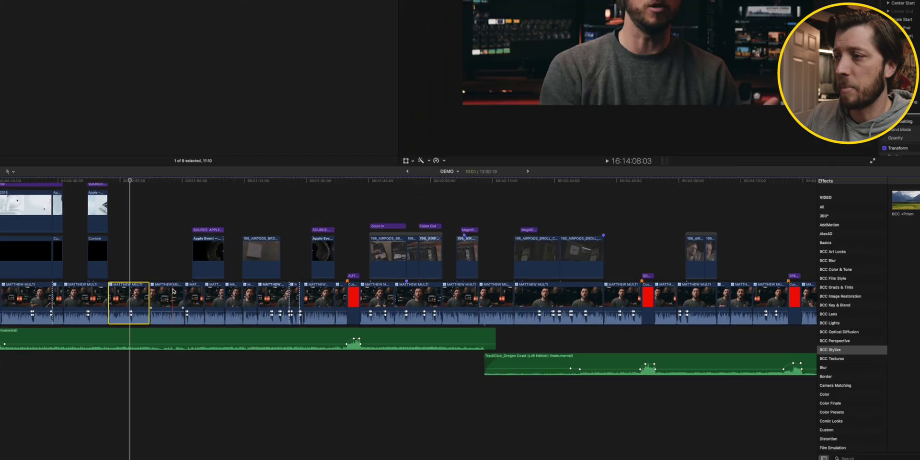
Select the MATTHEW MULTI clips in DEMO from just after the Prism clip up to the NOI… title, skipping the red Custom clips
{"action": "left_click", "coordinate": [186, 336]}
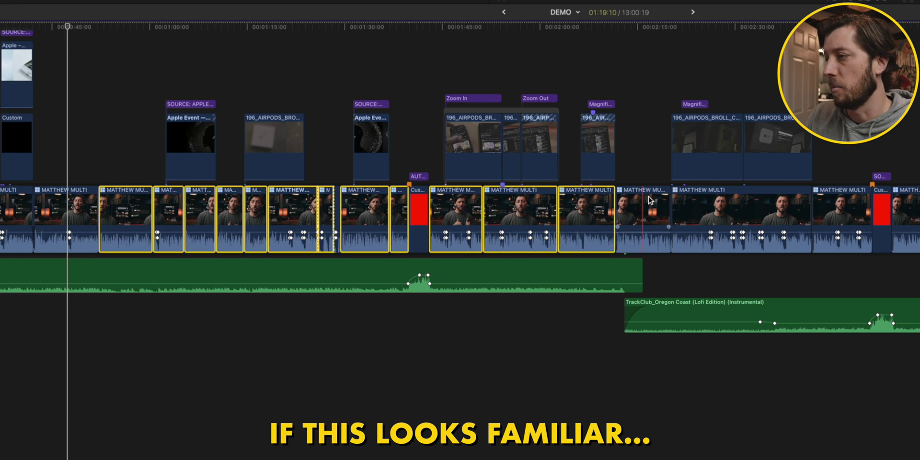
{"action": "scroll", "coordinate": [858, 271], "scroll_direction": "right", "scroll_amount": 10}
{"action": "scroll", "coordinate": [858, 271], "scroll_direction": "up", "scroll_amount": 2}
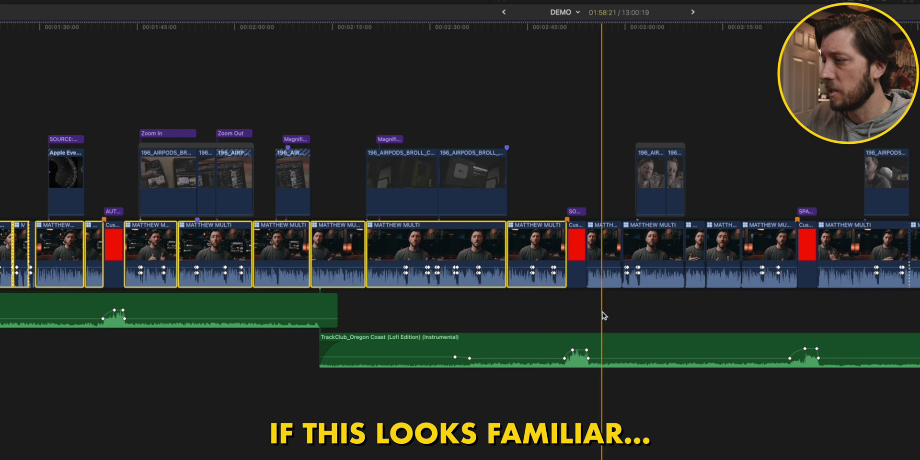
{"action": "scroll", "coordinate": [765, 282], "scroll_direction": "right", "scroll_amount": 5}
{"action": "scroll", "coordinate": [764, 283], "scroll_direction": "up", "scroll_amount": 1}
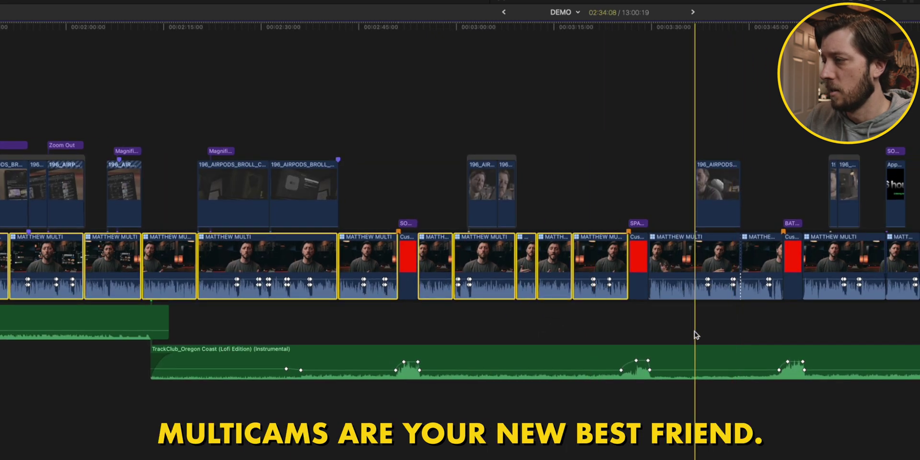
{"action": "left_click_drag", "start_coordinate": [777, 294], "coordinate": [776, 292]}
{"action": "scroll", "coordinate": [580, 344], "scroll_direction": "right", "scroll_amount": 10}
{"action": "scroll", "coordinate": [580, 344], "scroll_direction": "up", "scroll_amount": 2}
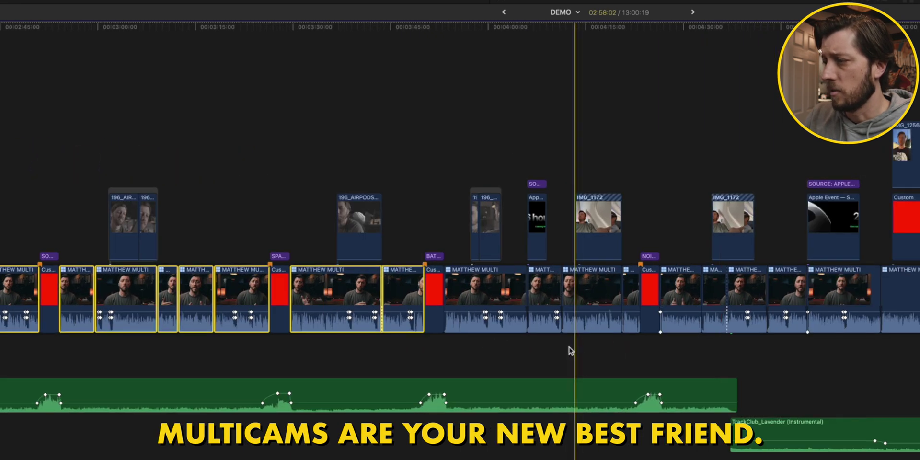
{"action": "scroll", "coordinate": [651, 353], "scroll_direction": "right", "scroll_amount": 12}
{"action": "scroll", "coordinate": [651, 352], "scroll_direction": "up", "scroll_amount": 1}
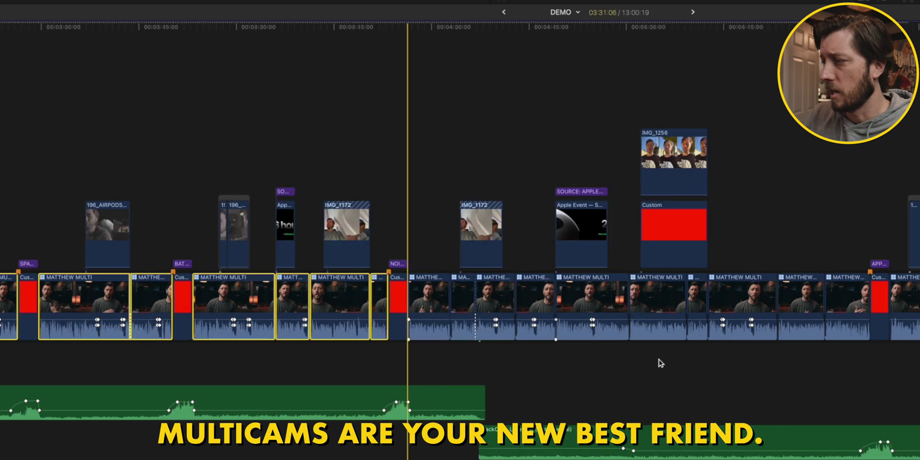
Extend the selection with the MATTHEW MULTI clips between the NOI… and LIG… titles, leaving out the Custom clips
{"action": "left_click_drag", "start_coordinate": [185, 366], "coordinate": [602, 317]}
{"action": "left_click_drag", "start_coordinate": [672, 364], "coordinate": [918, 307]}
{"action": "scroll", "coordinate": [460, 307], "scroll_direction": "right", "scroll_amount": 20}
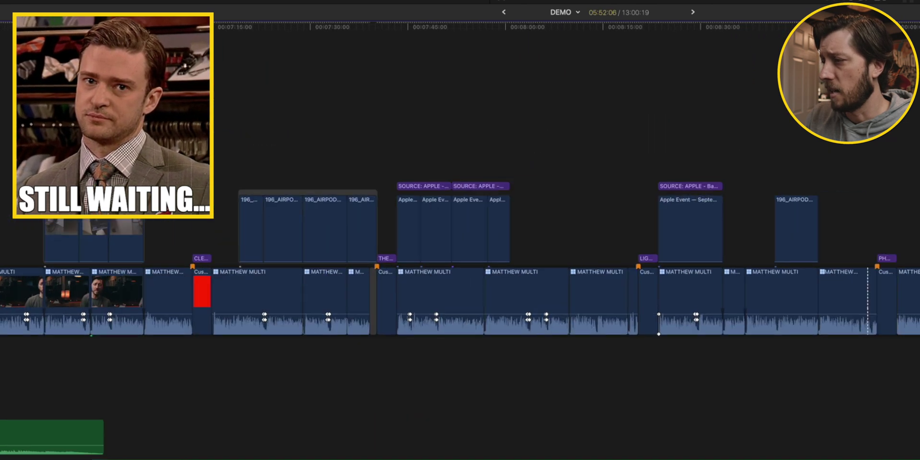
{"action": "left_click_drag", "start_coordinate": [1, 370], "coordinate": [89, 320]}
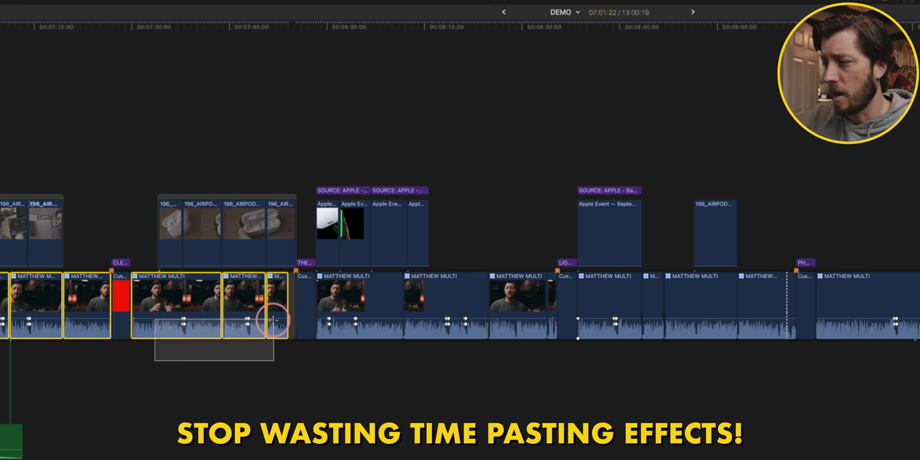
{"action": "left_click_drag", "start_coordinate": [273, 320], "coordinate": [273, 320]}
{"action": "left_click_drag", "start_coordinate": [472, 337], "coordinate": [551, 322]}
Add the MATTHEW MULTI clips following the LIG… title to the selection and exclude the two short connected audio clips
{"action": "scroll", "coordinate": [551, 319], "scroll_direction": "right", "scroll_amount": 10}
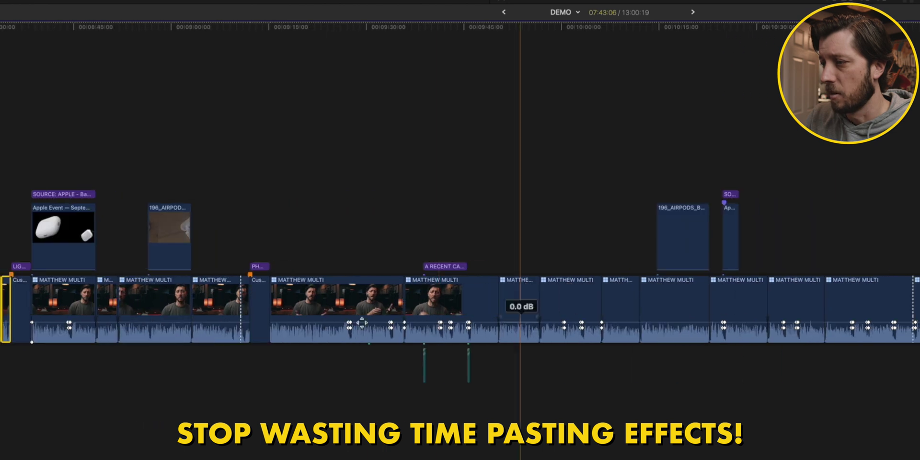
{"action": "left_click_drag", "start_coordinate": [76, 368], "coordinate": [243, 318]}
{"action": "left_click_drag", "start_coordinate": [329, 371], "coordinate": [918, 312]}
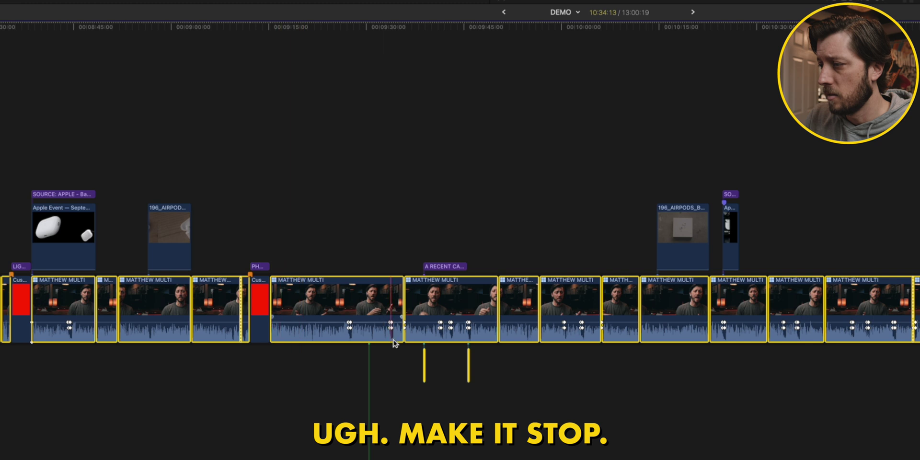
{"action": "left_click", "coordinate": [425, 369], "text": "super"}
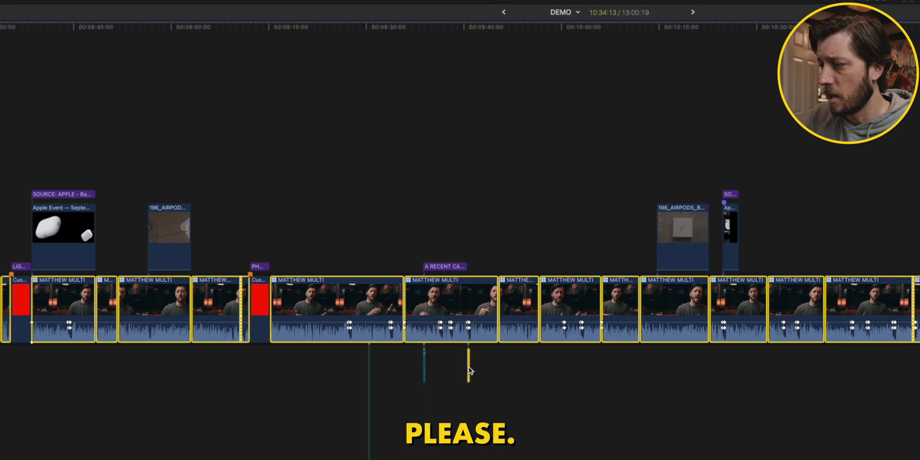
Add the remaining multicam clips at DEMO's end and paste the video attributes, including BCC +Prism but no audio attributes, onto the selection
{"action": "scroll", "coordinate": [470, 370], "scroll_direction": "right", "scroll_amount": 20}
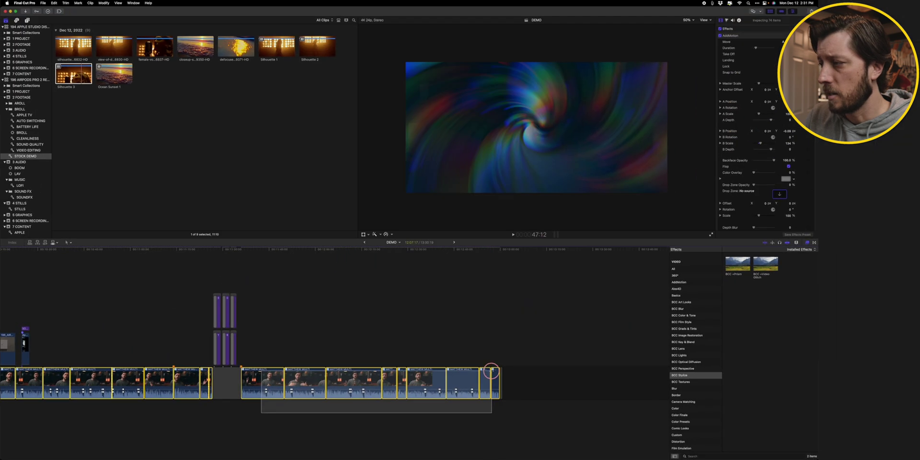
{"action": "key", "text": "super+shift+v"}
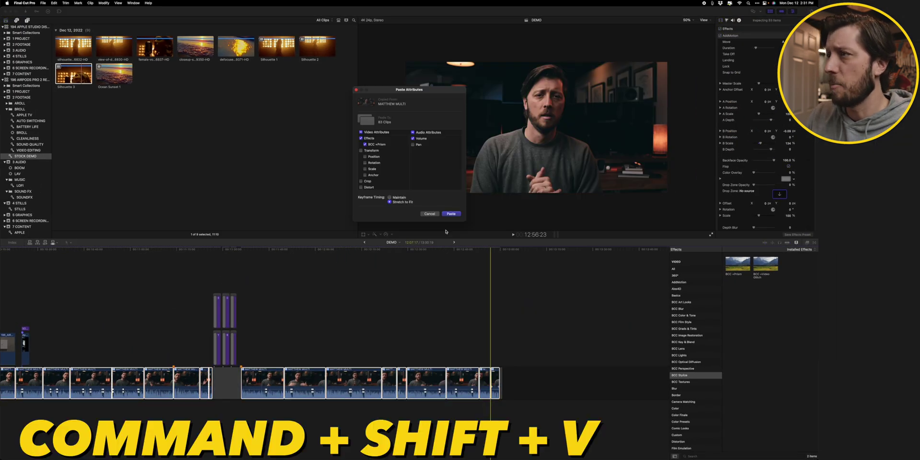
{"action": "left_click", "coordinate": [413, 139]}
{"action": "scroll", "coordinate": [387, 152], "scroll_direction": "down", "scroll_amount": 3}
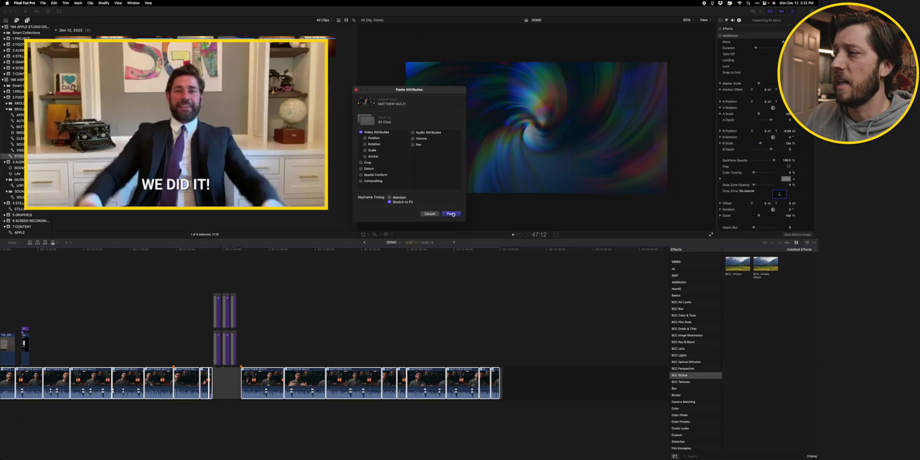
{"action": "left_click", "coordinate": [452, 214]}
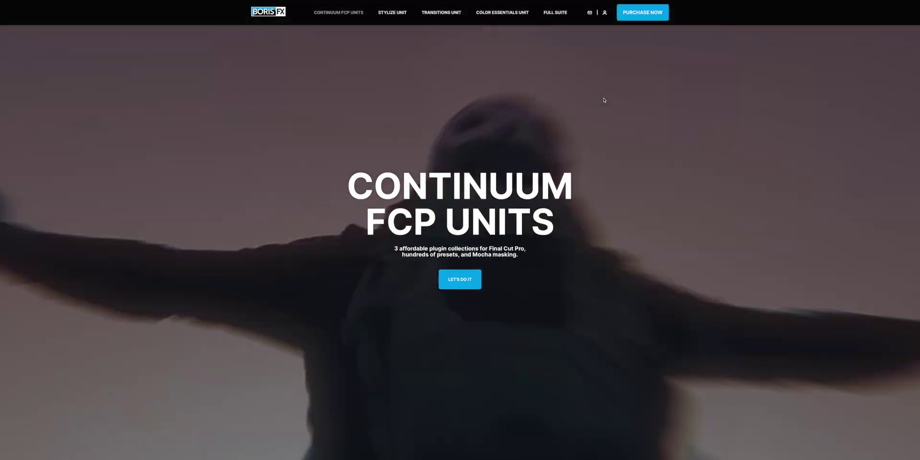
Look through the Boris FX Continuum FCP Units website and open the Stylize Unit page to read about it
{"action": "scroll", "coordinate": [604, 100], "scroll_direction": "down", "scroll_amount": 6}
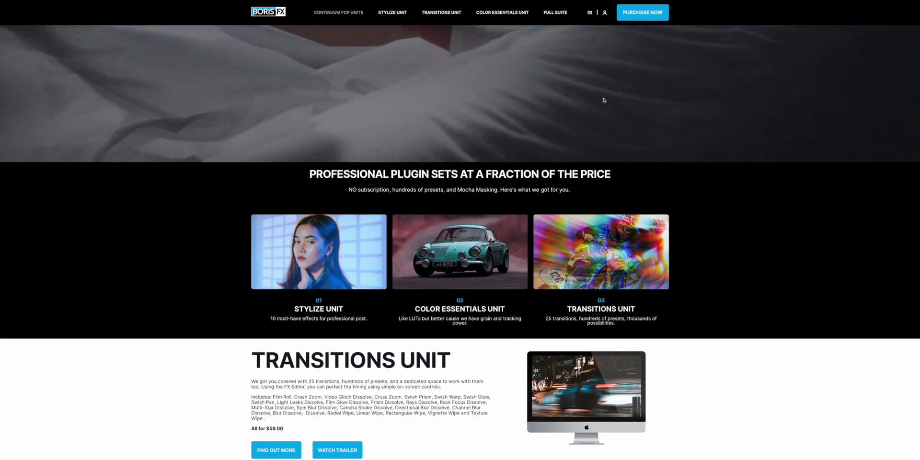
{"action": "mouse_move", "coordinate": [303, 262]}
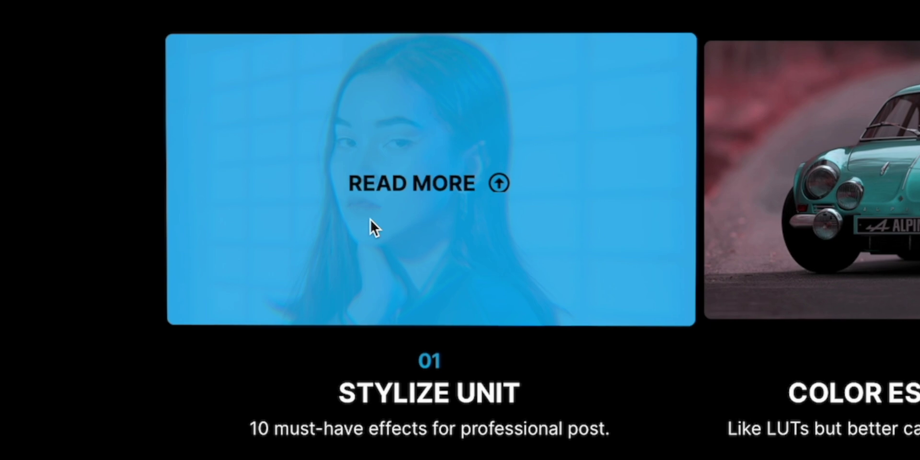
{"action": "left_click", "coordinate": [369, 218]}
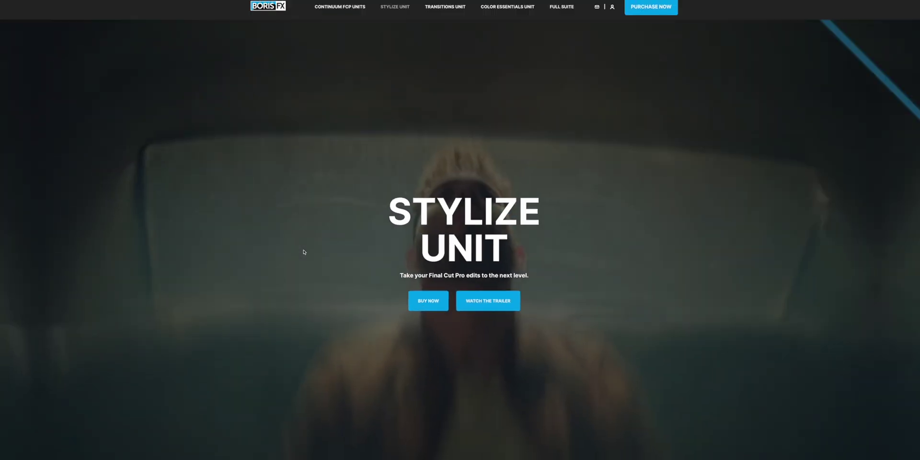
{"action": "scroll", "coordinate": [303, 252], "scroll_direction": "down", "scroll_amount": 12}
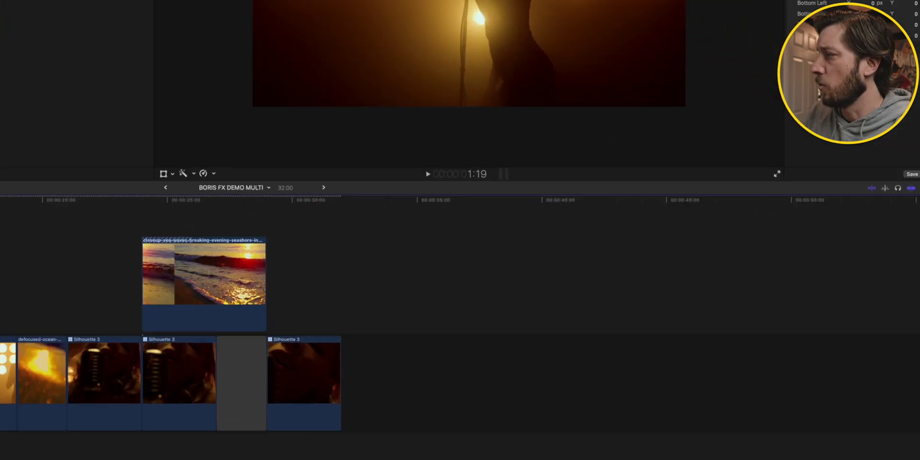
Show the BCC Stylize effects and apply BCC +Prism to every Silhouette clip after the first in BORIS FX DEMO MULTI, then clear the selection
{"action": "key", "text": "super+5"}
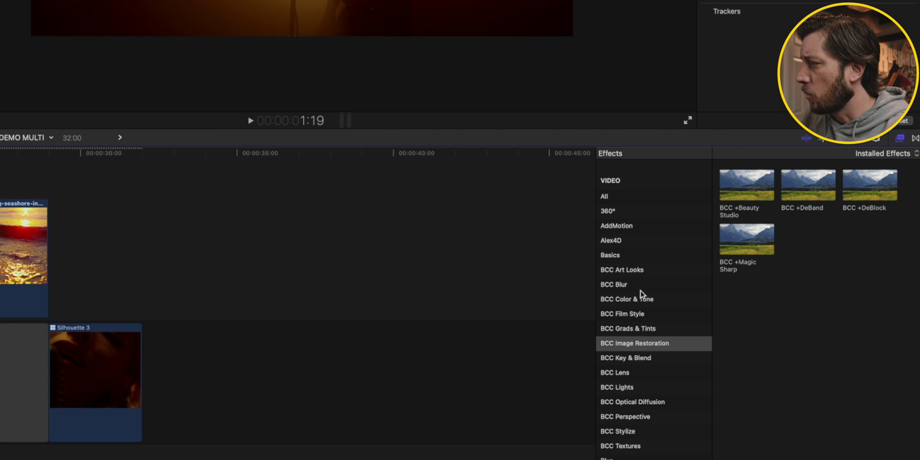
{"action": "left_click", "coordinate": [636, 431]}
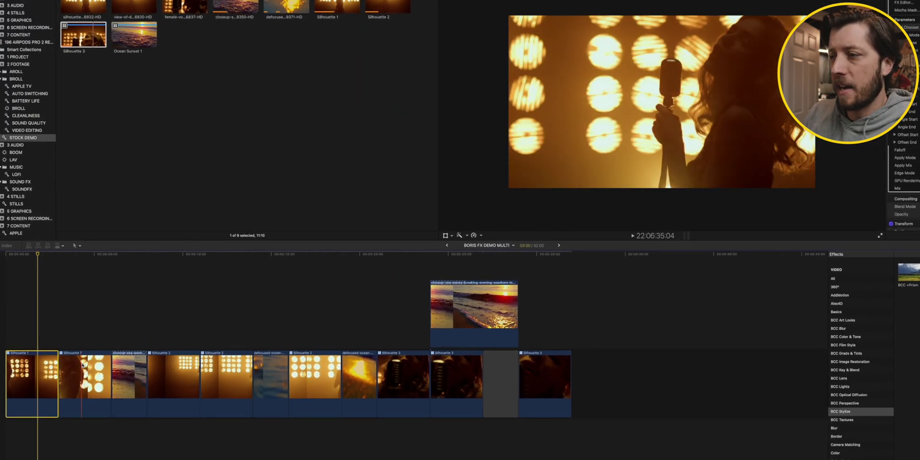
{"action": "left_click", "coordinate": [76, 374]}
{"action": "left_click", "coordinate": [173, 377], "text": "super"}
{"action": "left_click", "coordinate": [214, 370], "text": "super"}
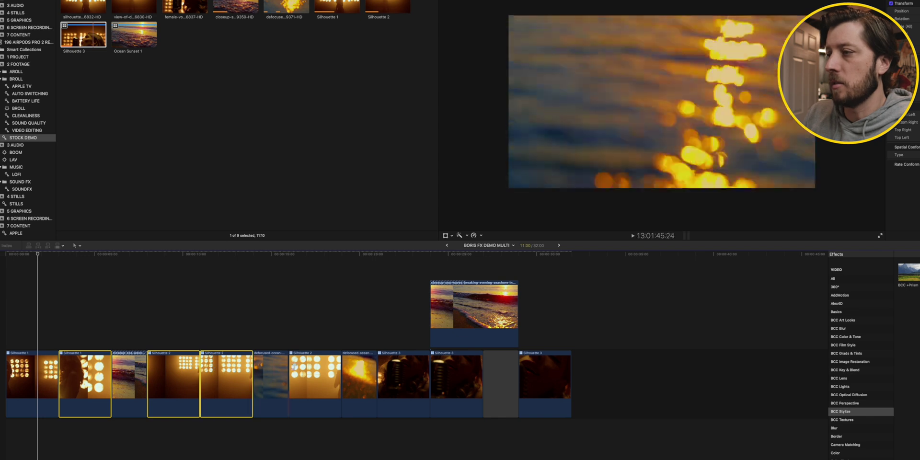
{"action": "left_click", "coordinate": [314, 374], "text": "super"}
{"action": "left_click", "coordinate": [405, 369], "text": "super"}
{"action": "left_click", "coordinate": [456, 374], "text": "super"}
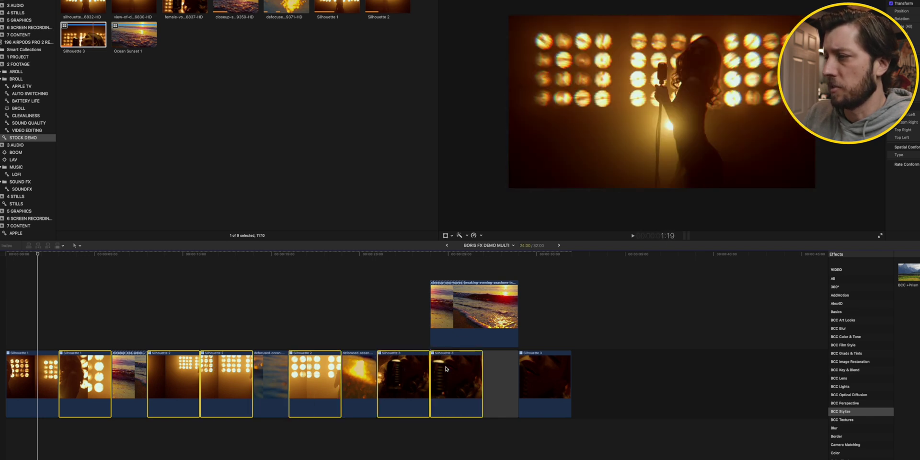
{"action": "left_click", "coordinate": [545, 374], "text": "super"}
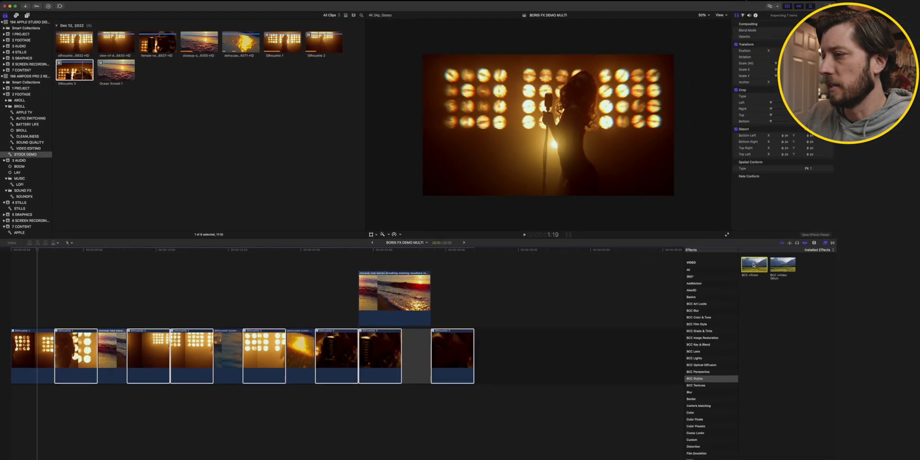
{"action": "double_click", "coordinate": [911, 274]}
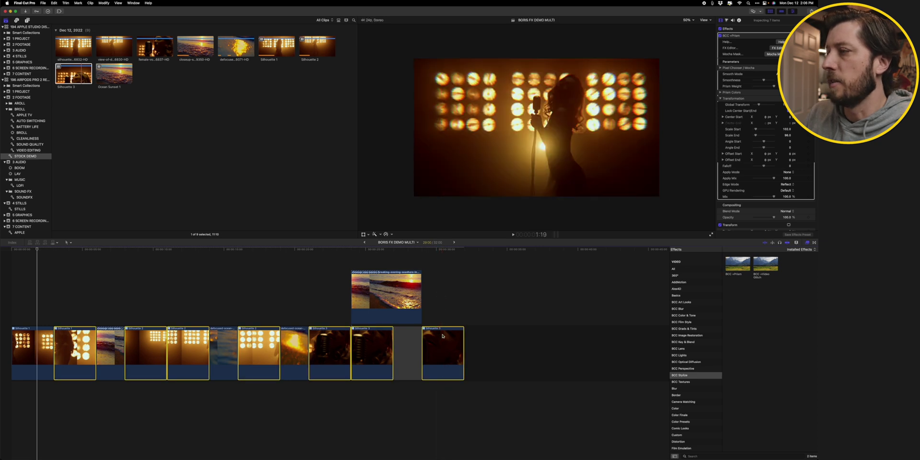
{"action": "left_click", "coordinate": [445, 277]}
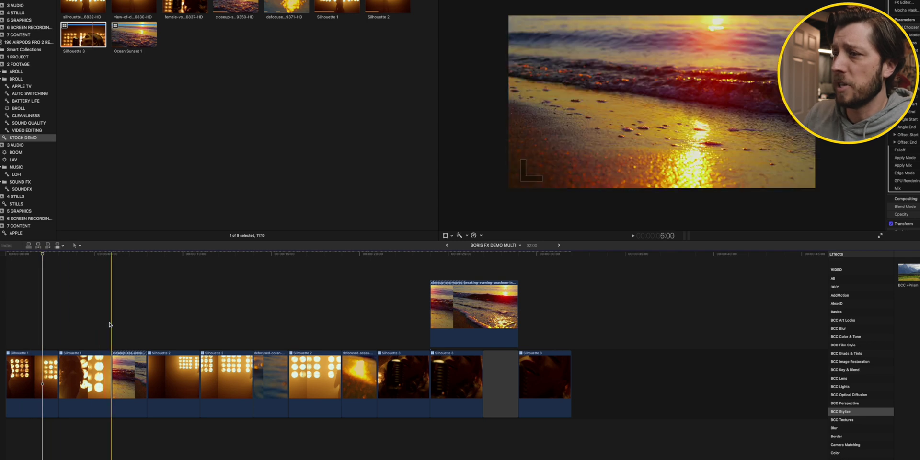
Remove the BCC +Prism effect from all Silhouette clips after the first and from the second defocused-ocean clip in BORIS FX DEMO MULTI
{"action": "double_click", "coordinate": [36, 355]}
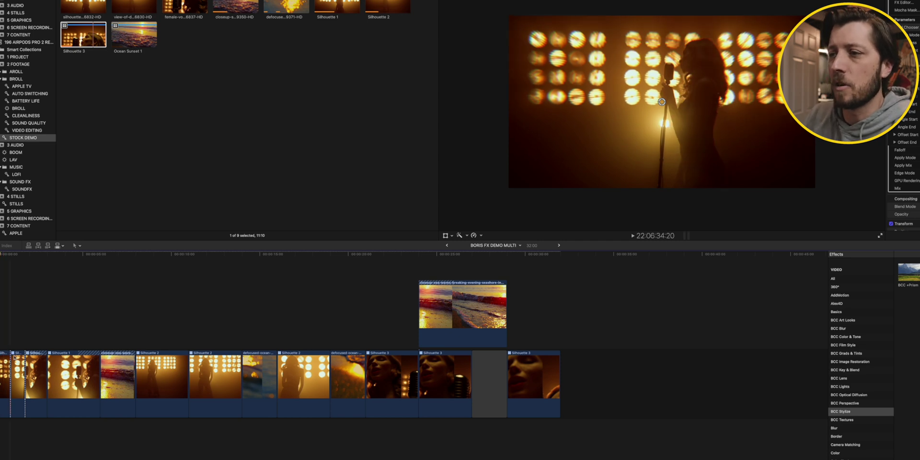
{"action": "left_click", "coordinate": [4, 361]}
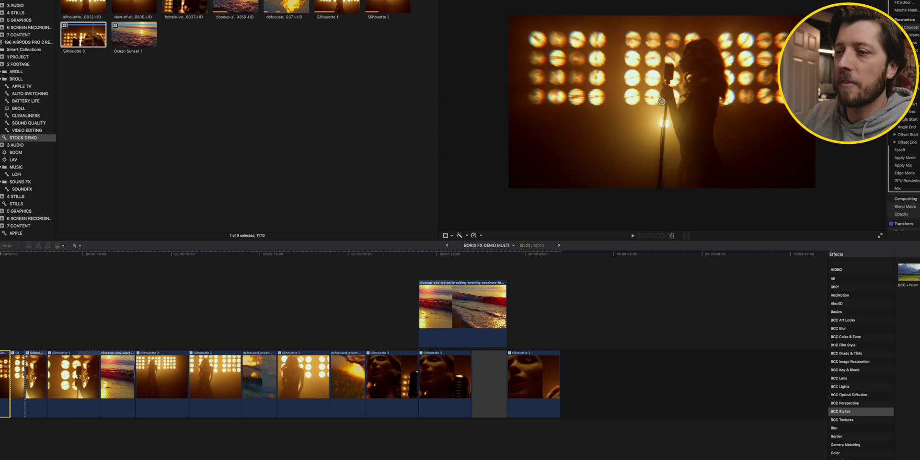
{"action": "left_click", "coordinate": [18, 374]}
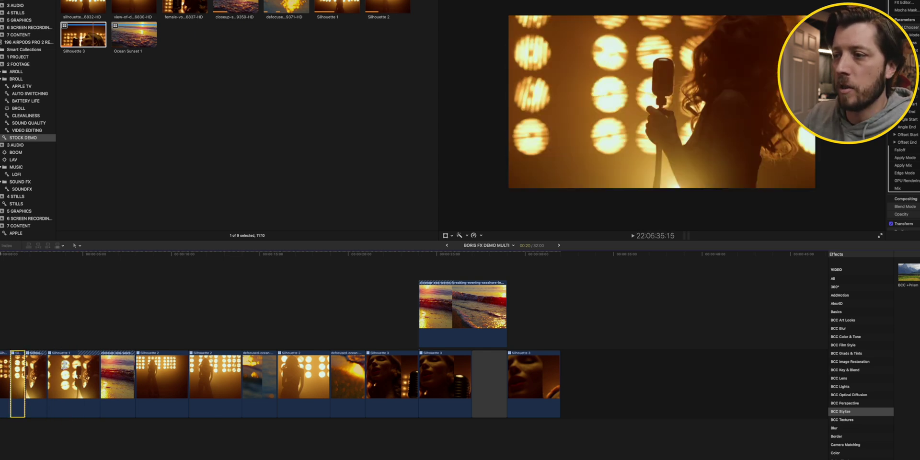
{"action": "left_click", "coordinate": [72, 374], "text": "shift"}
{"action": "left_click", "coordinate": [150, 364], "text": "super"}
{"action": "left_click", "coordinate": [216, 374], "text": "super"}
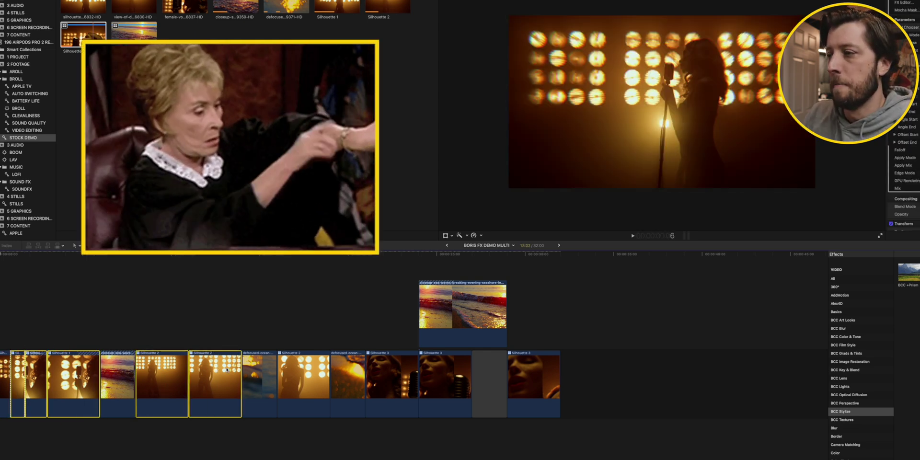
{"action": "left_click", "coordinate": [302, 374], "text": "super"}
{"action": "left_click", "coordinate": [344, 374], "text": "super"}
{"action": "left_click", "coordinate": [391, 373], "text": "super"}
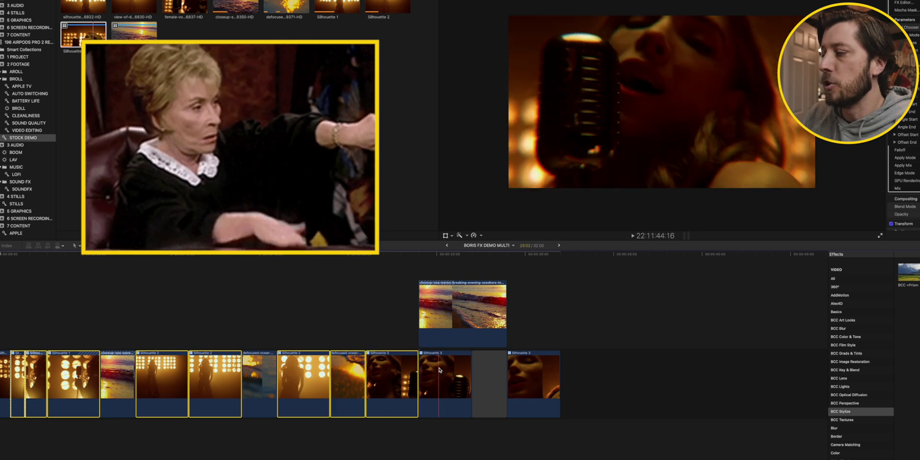
{"action": "left_click", "coordinate": [446, 374], "text": "super"}
{"action": "left_click", "coordinate": [530, 372], "text": "super"}
{"action": "right_click", "coordinate": [529, 371]}
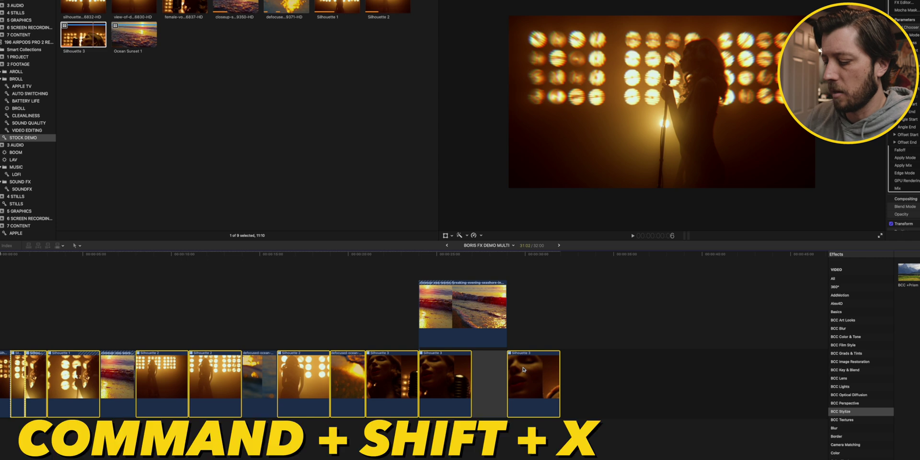
{"action": "key", "text": "super+shift+x"}
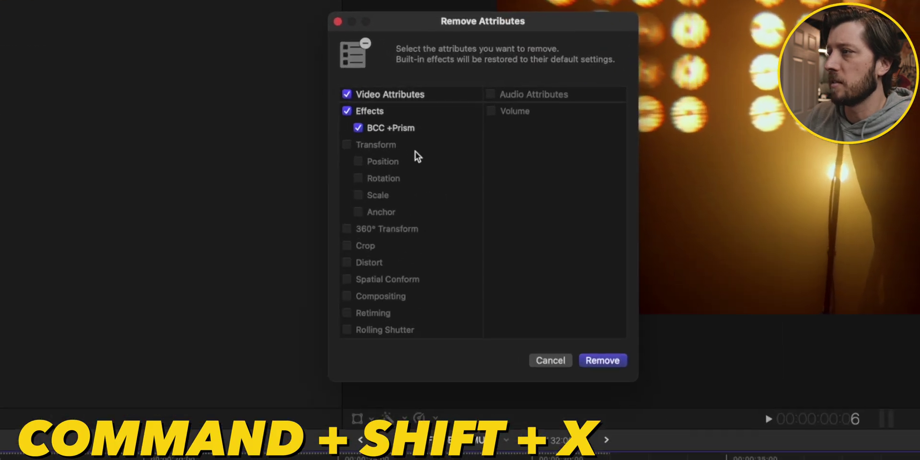
{"action": "left_click", "coordinate": [605, 363]}
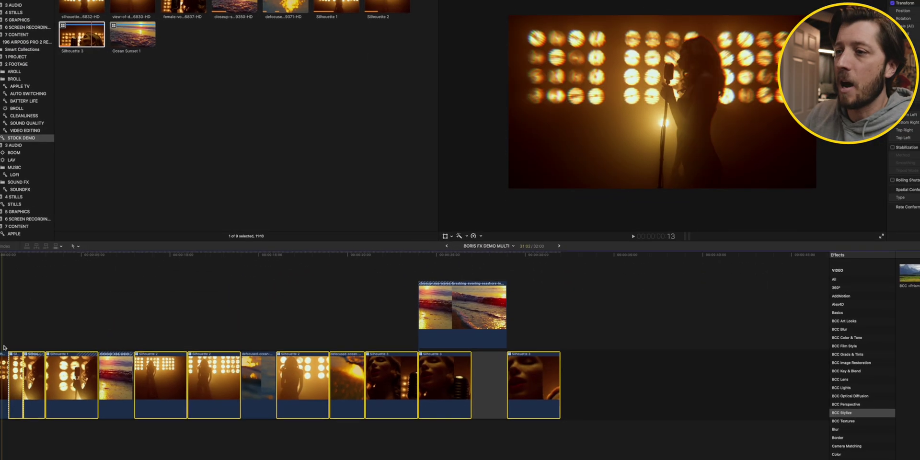
Copy the first Silhouette clip's attributes and paste them onto the other Silhouette clips and the second defocused-ocean clip
{"action": "left_click", "coordinate": [2, 337]}
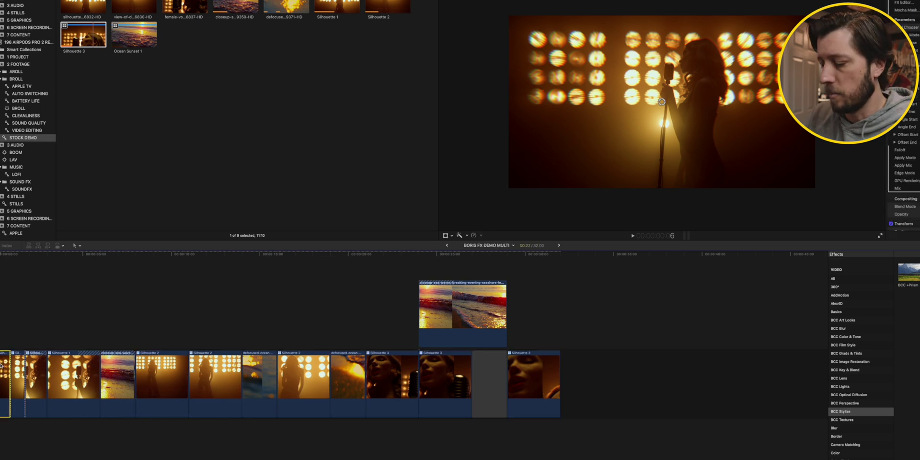
{"action": "left_click", "coordinate": [72, 371], "text": "shift"}
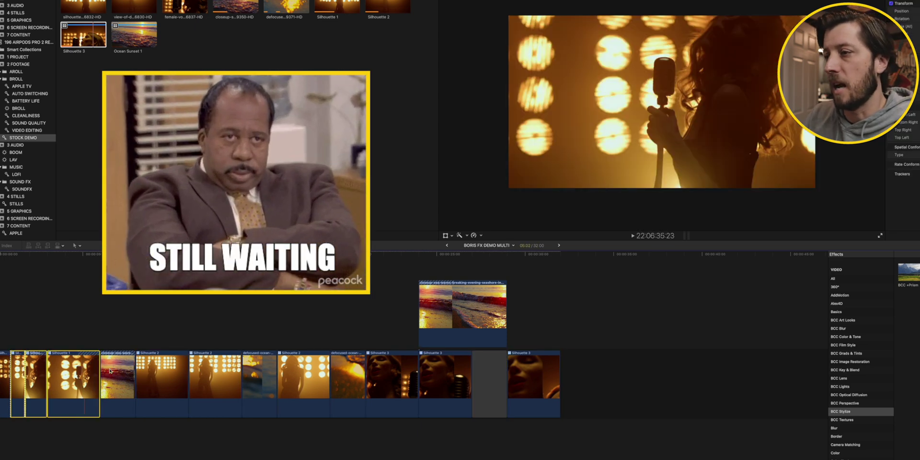
{"action": "left_click", "coordinate": [162, 379], "text": "super"}
{"action": "left_click", "coordinate": [303, 379], "text": "super"}
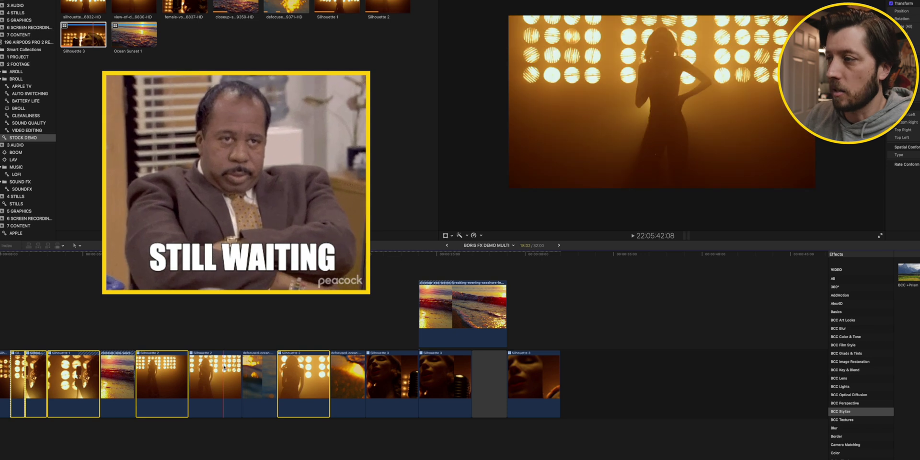
{"action": "left_click", "coordinate": [223, 367], "text": "super"}
{"action": "left_click", "coordinate": [347, 376], "text": "super"}
{"action": "left_click", "coordinate": [391, 376], "text": "super"}
{"action": "left_click", "coordinate": [434, 374], "text": "super"}
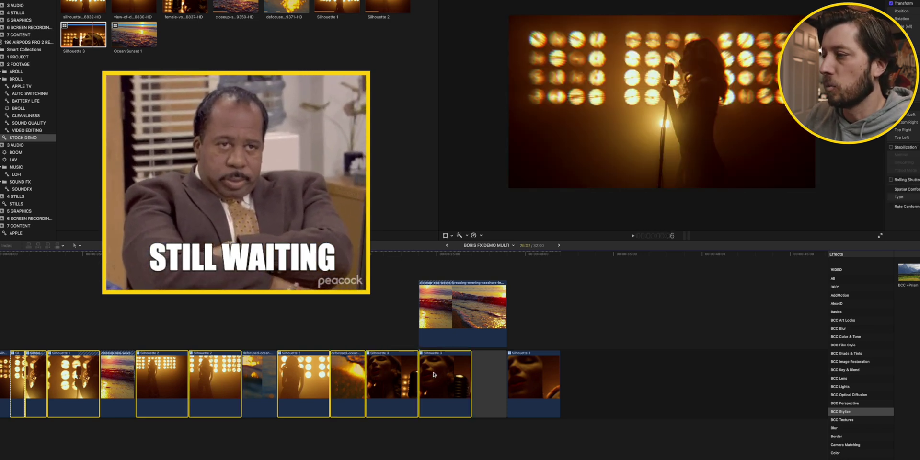
{"action": "left_click", "coordinate": [536, 376], "text": "super"}
{"action": "key", "text": "shift+super+v"}
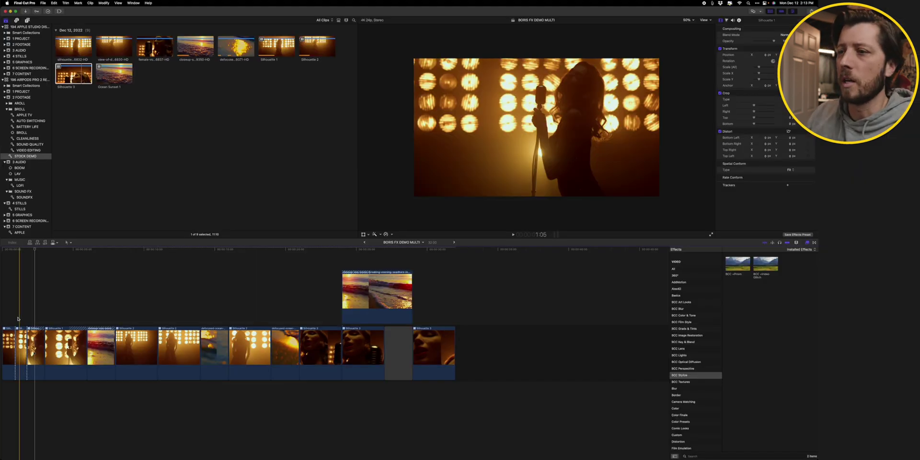
Open the first Silhouette 1 multicam clip's angles and apply BCC +Prism to the WIDE angle
{"action": "double_click", "coordinate": [11, 331]}
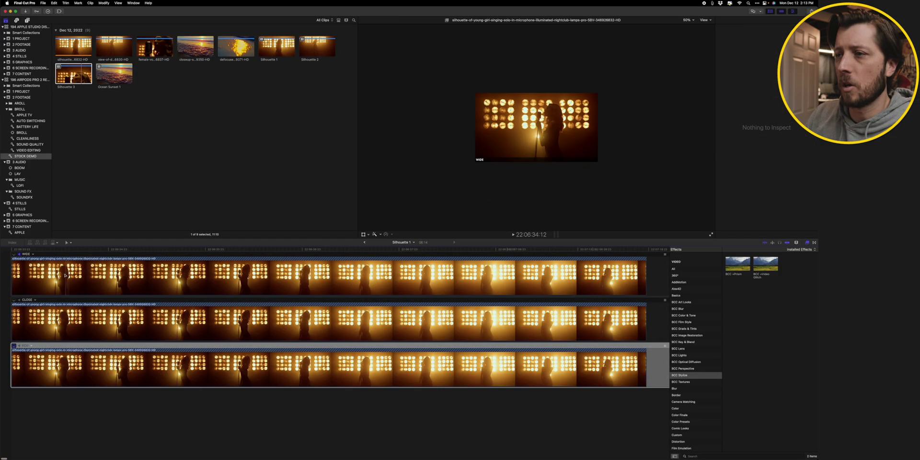
{"action": "left_click", "coordinate": [87, 271]}
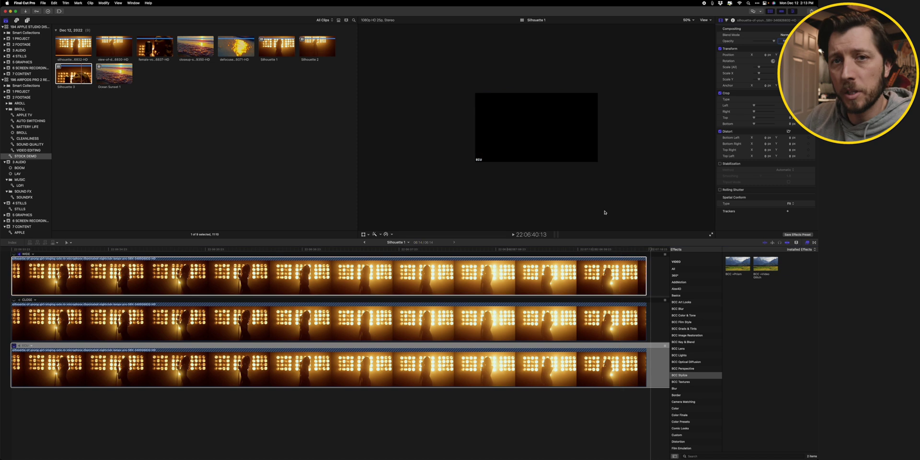
{"action": "left_click_drag", "start_coordinate": [738, 264], "coordinate": [530, 279]}
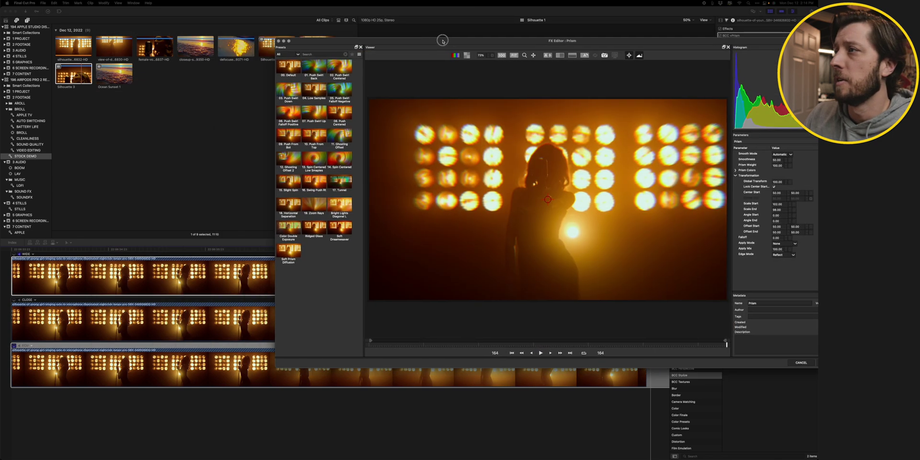
Preview the Prism presets Push Swirl Centered, Push Swirl Back, Low Samples and Push Swirl Falloff Negative in the FX Editor
{"action": "left_click_drag", "start_coordinate": [441, 51], "coordinate": [290, 52]}
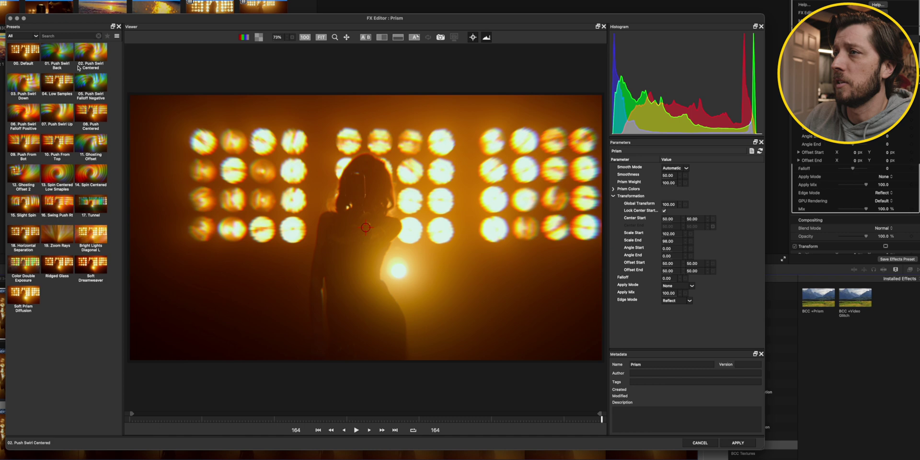
{"action": "left_click", "coordinate": [89, 55]}
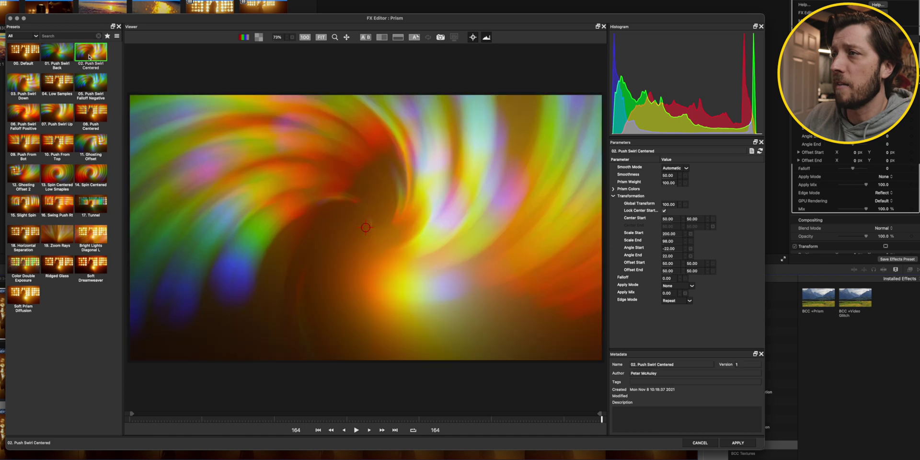
{"action": "left_click", "coordinate": [57, 48]}
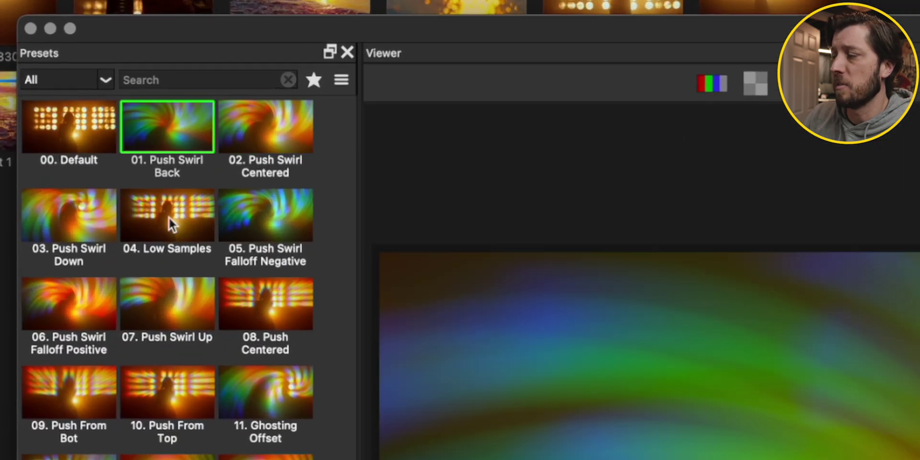
{"action": "left_click", "coordinate": [169, 217]}
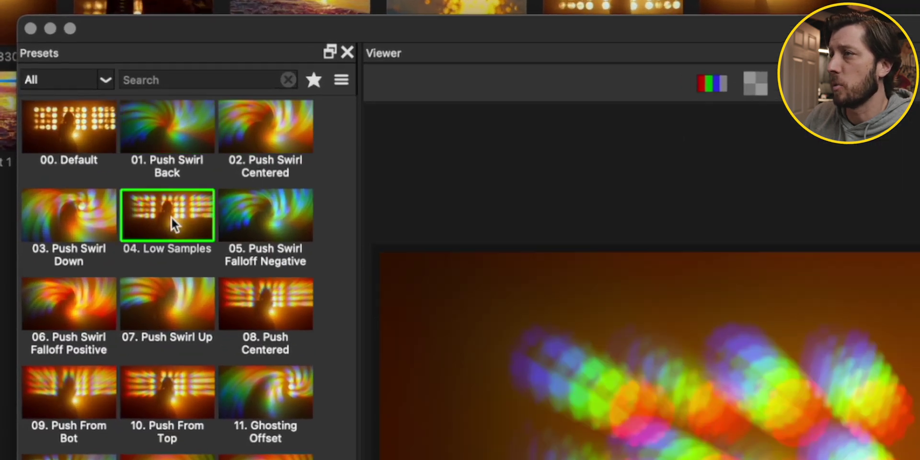
{"action": "left_click", "coordinate": [252, 222]}
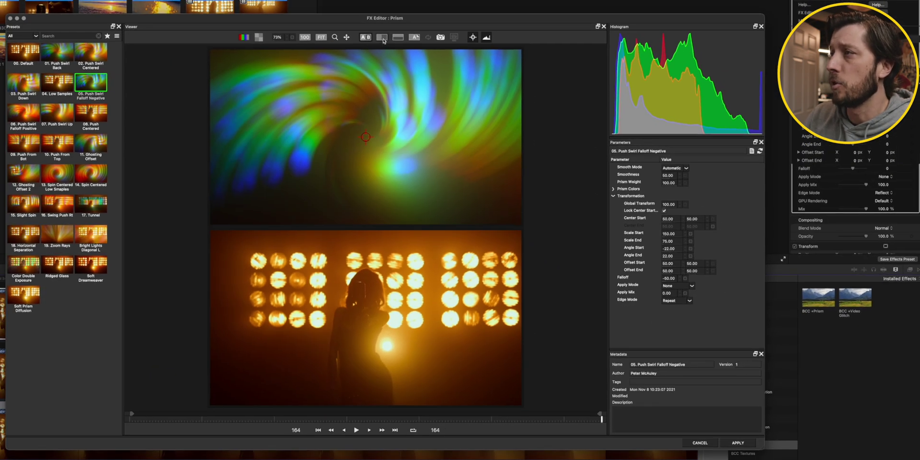
Compare the Push Swirl Falloff Negative and Low Samples presets with the original footage in a side-by-side split view
{"action": "left_click", "coordinate": [383, 40]}
{"action": "left_click_drag", "start_coordinate": [378, 132], "coordinate": [434, 135]}
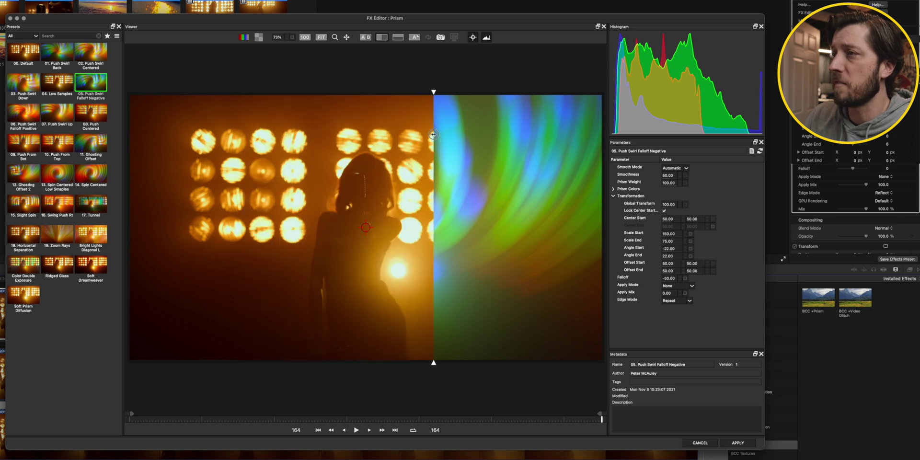
{"action": "left_click", "coordinate": [56, 83]}
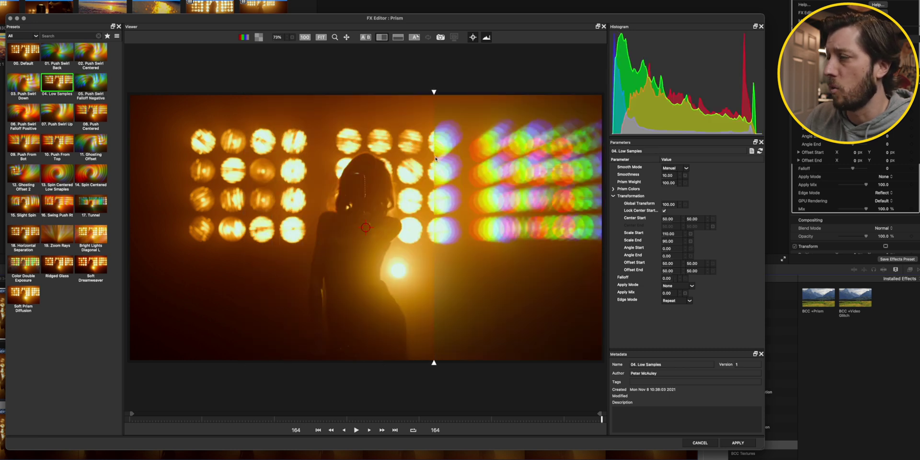
{"action": "left_click_drag", "start_coordinate": [434, 157], "coordinate": [322, 168]}
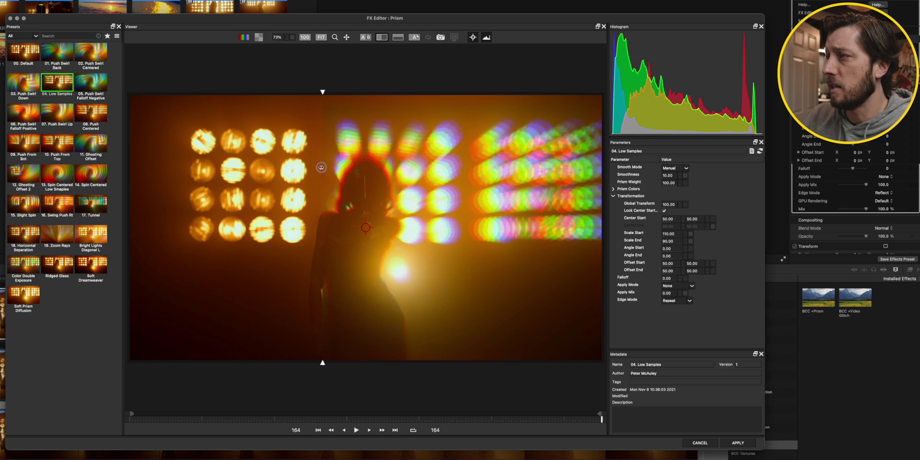
{"action": "left_click_drag", "start_coordinate": [399, 160], "coordinate": [379, 139]}
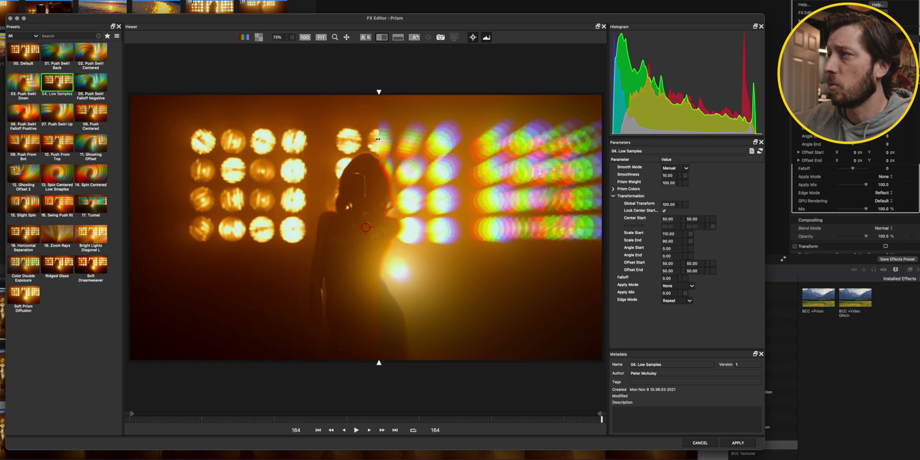
Choose the Soft Dreamweaver preset while comparing it with the full original frame, and save the changes to Prism
{"action": "left_click", "coordinate": [368, 38]}
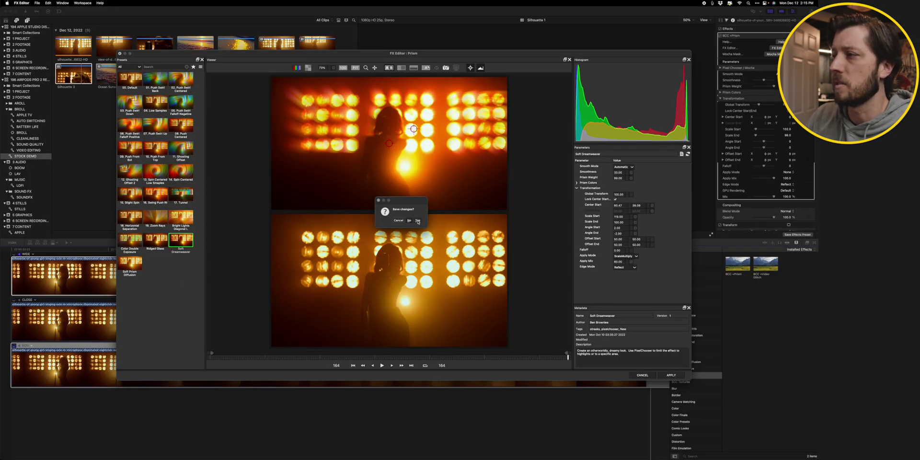
{"action": "left_click", "coordinate": [418, 221]}
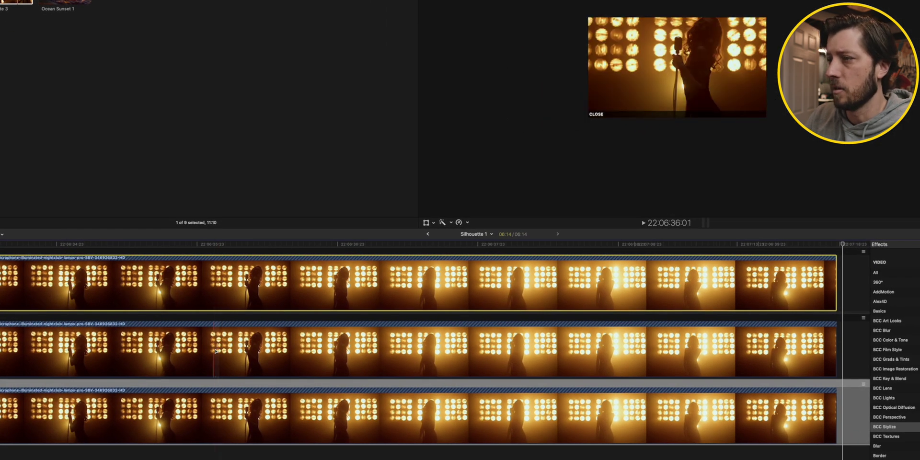
Paste the WIDE angle's BCC +Prism effect onto the CLOSE and ECU angles with keyframe timing Stretch to Fit
{"action": "left_click", "coordinate": [217, 352]}
{"action": "left_click", "coordinate": [213, 419], "text": "super"}
{"action": "key", "text": "super+shift+v"}
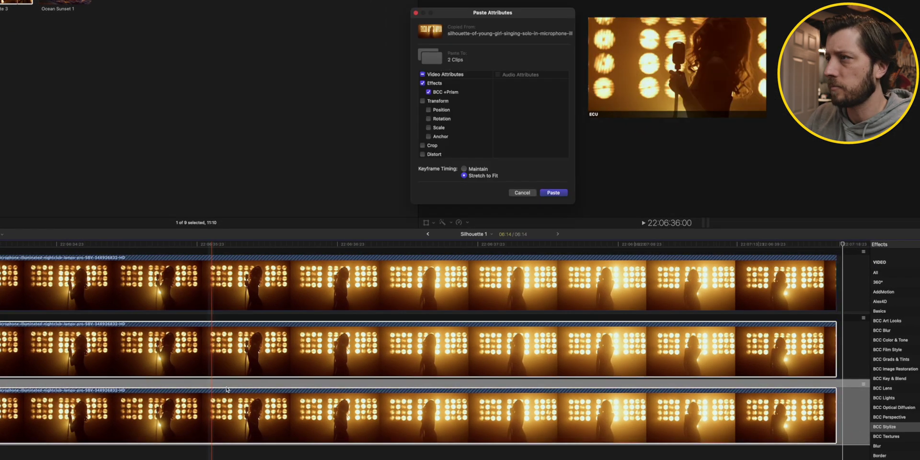
{"action": "left_click", "coordinate": [555, 193]}
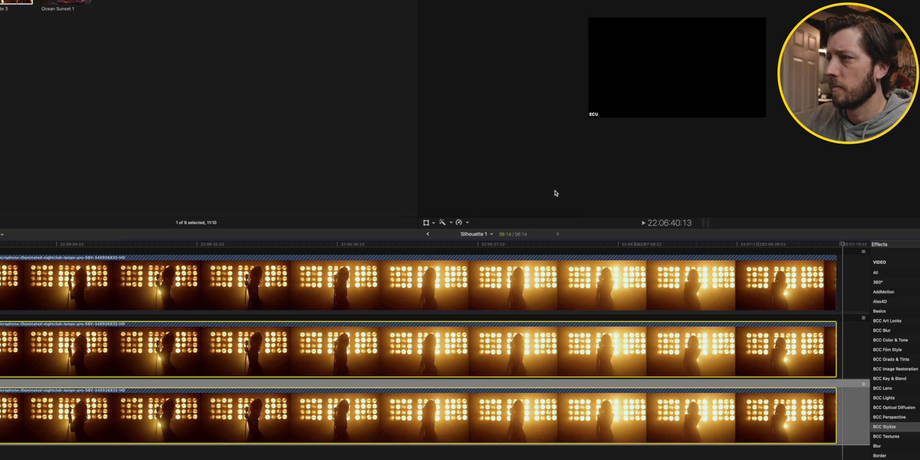
Return to the BORIS FX DEMO MULTI project and add copies of the second and third Silhouette clips at the timeline's end
{"action": "left_click", "coordinate": [427, 234]}
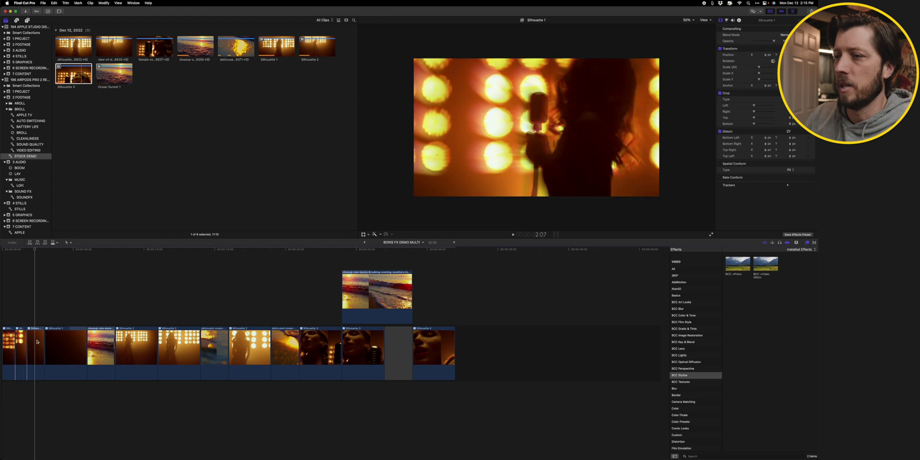
{"action": "left_click_drag", "start_coordinate": [37, 344], "coordinate": [478, 346]}
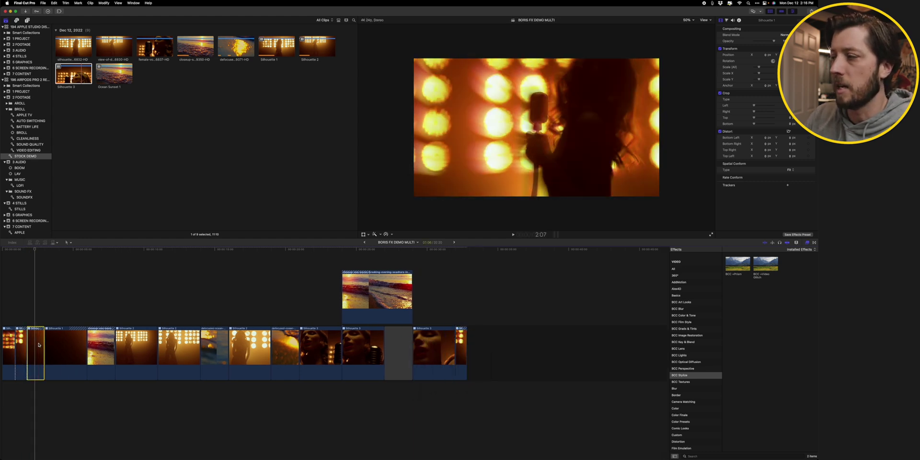
{"action": "left_click_drag", "start_coordinate": [36, 345], "coordinate": [512, 338]}
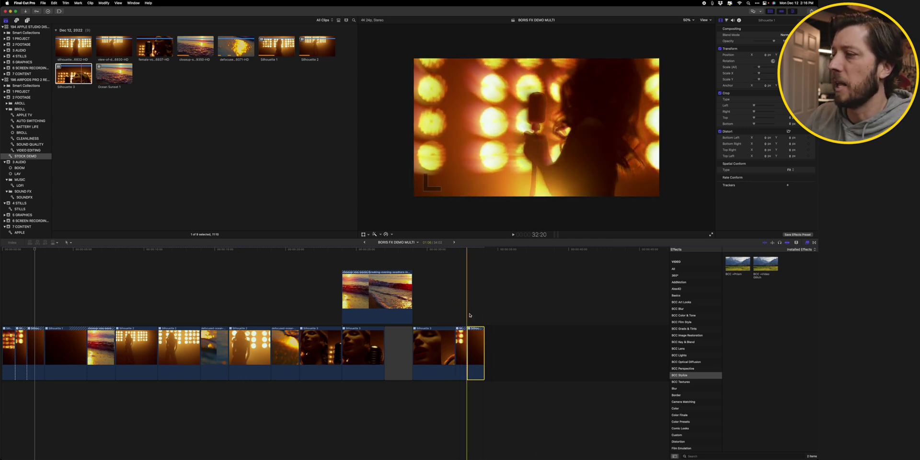
Open the angles of the first copied Silhouette clip, set the WIDE angle's Prism Apply Mode to Normal and save the changes
{"action": "double_click", "coordinate": [462, 330]}
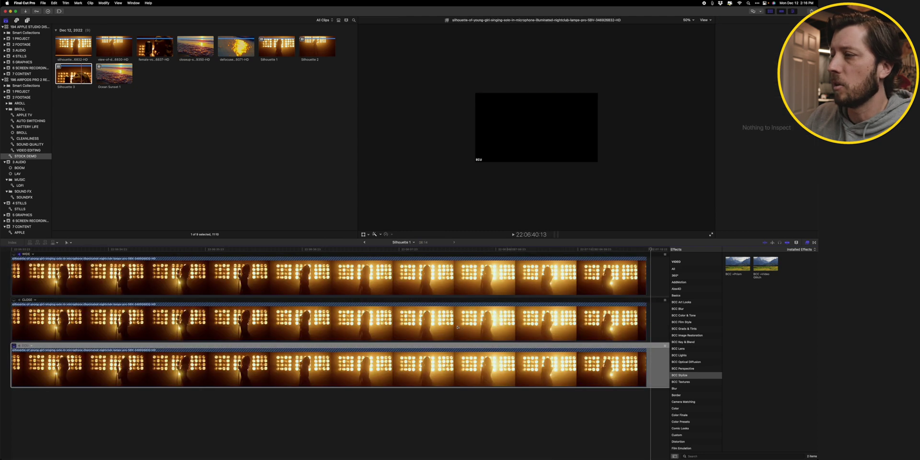
{"action": "left_click", "coordinate": [359, 271]}
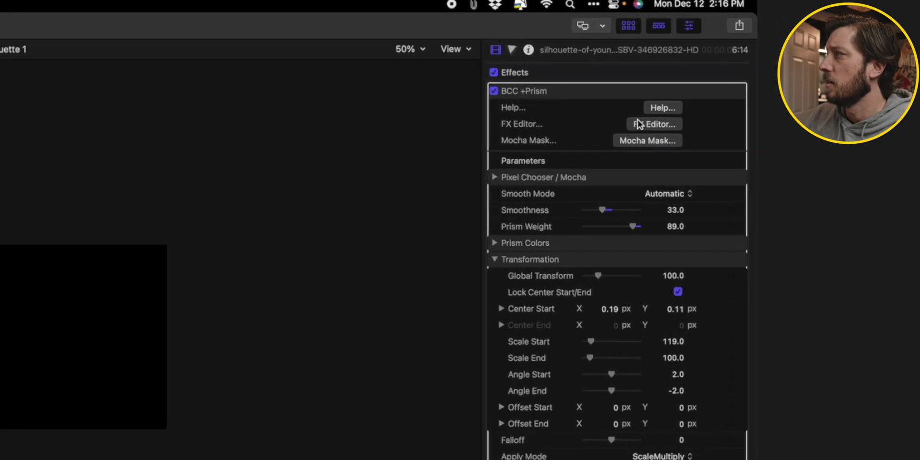
{"action": "left_click", "coordinate": [638, 124]}
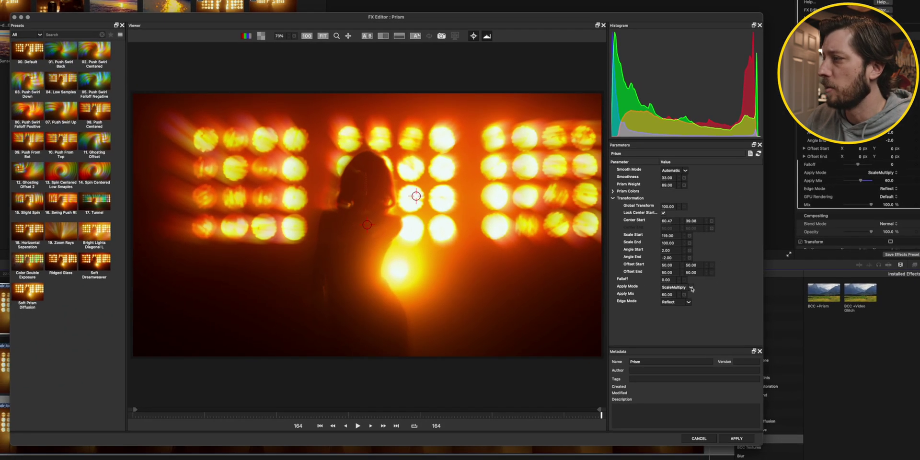
{"action": "left_click", "coordinate": [692, 288]}
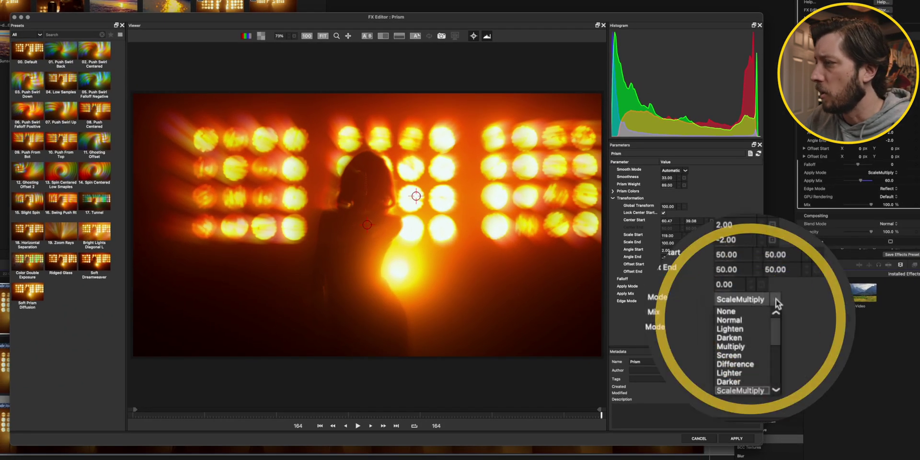
{"action": "left_click", "coordinate": [668, 297]}
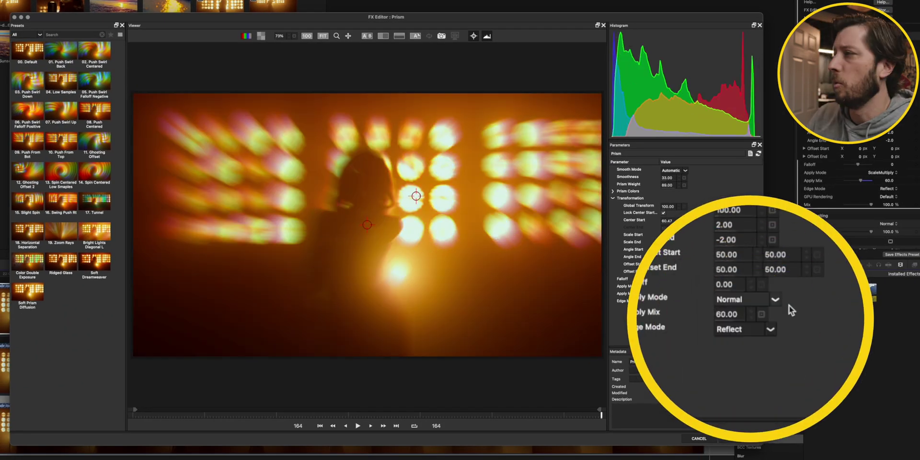
{"action": "left_click", "coordinate": [106, 265]}
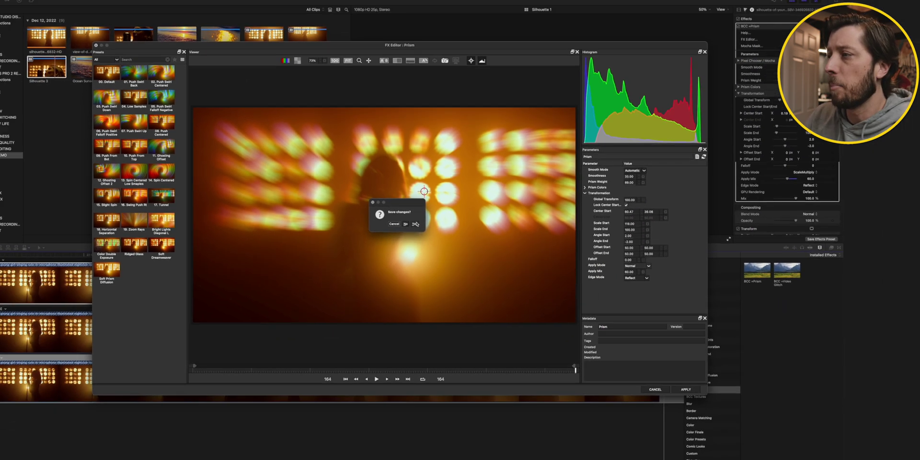
{"action": "left_click", "coordinate": [394, 237]}
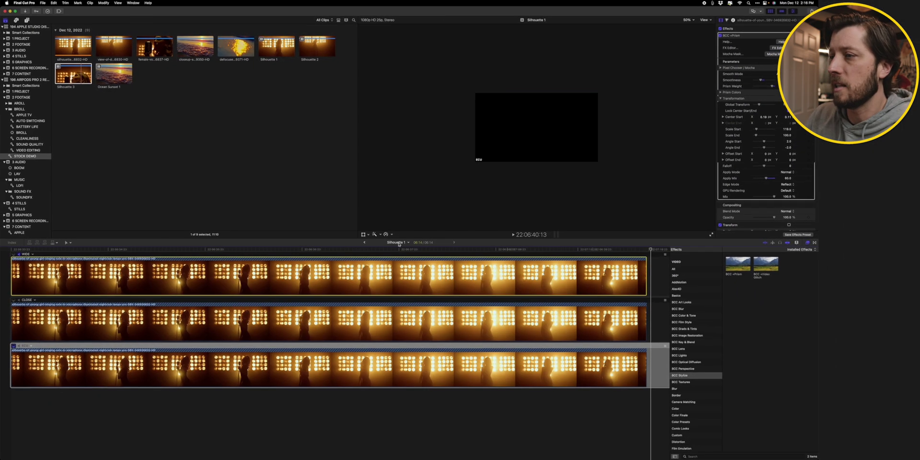
Remove the BCC +Prism effect from Silhouette 1's CLOSE and ECU angles, then select the WIDE angle
{"action": "left_click", "coordinate": [209, 324]}
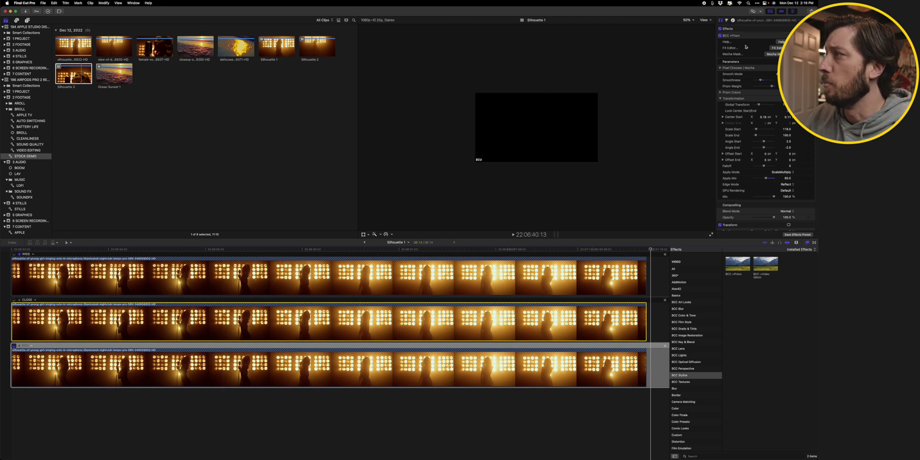
{"action": "scroll", "coordinate": [748, 72], "scroll_direction": "down", "scroll_amount": 5}
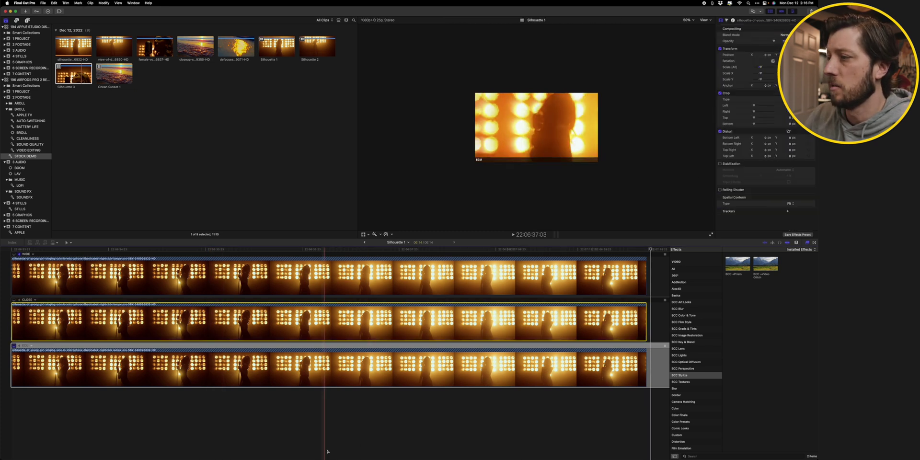
{"action": "left_click", "coordinate": [384, 360]}
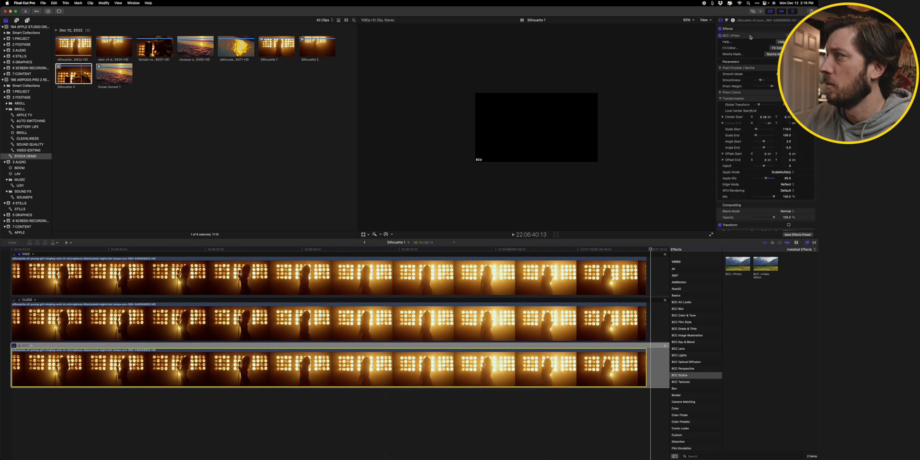
{"action": "scroll", "coordinate": [751, 37], "scroll_direction": "down", "scroll_amount": 5}
{"action": "left_click", "coordinate": [221, 288]}
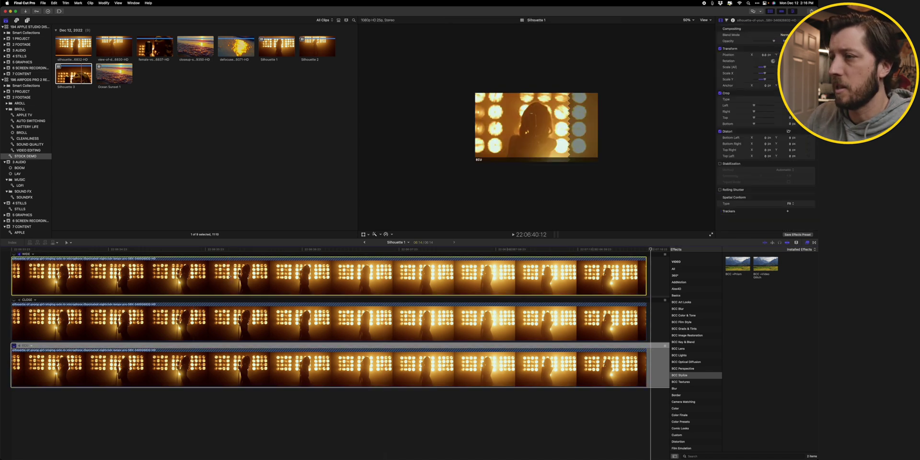
Paste the copied BCC +Prism effect onto the CLOSE and ECU angles of Silhouette 1
{"action": "left_click", "coordinate": [222, 326]}
{"action": "left_click", "coordinate": [223, 370], "text": "super"}
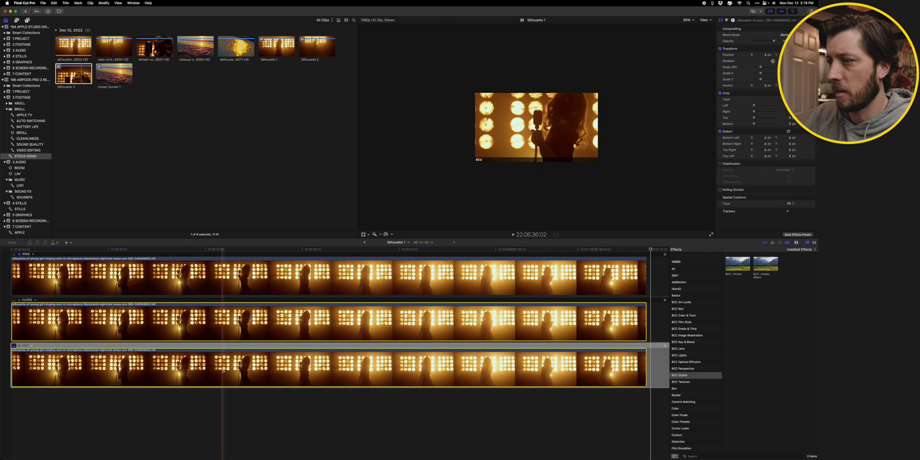
{"action": "key", "text": "super+shift+v"}
{"action": "key", "text": "Return"}
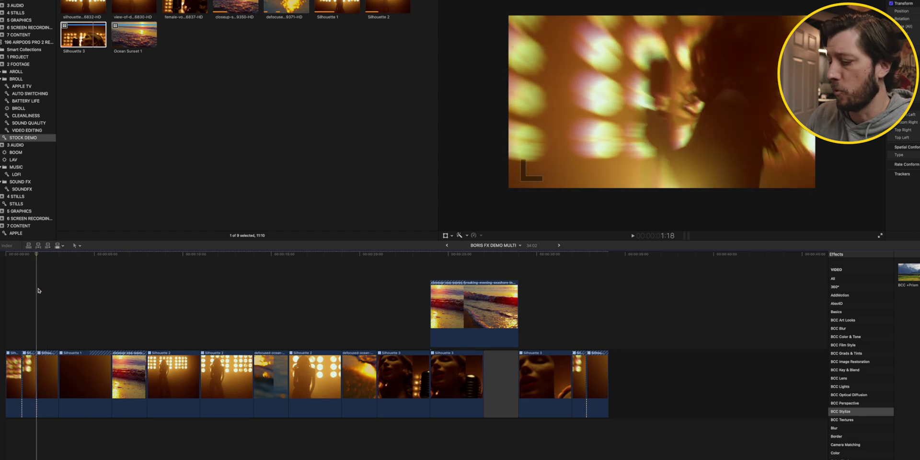
Paste the BCC +Prism effect onto the WIDE, CLOSE and ECU angles of Silhouette 2 with keyframe timing Stretch to Fit
{"action": "key", "text": "super+equal"}
{"action": "key", "text": "super+equal"}
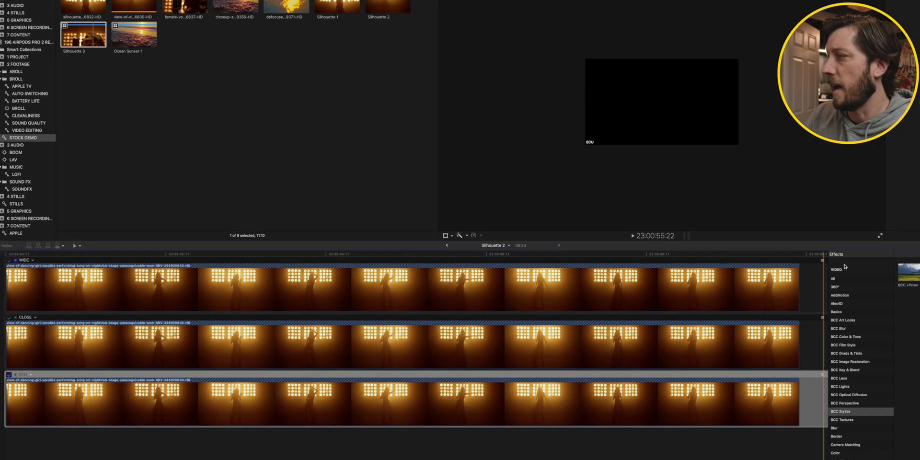
{"action": "left_click", "coordinate": [664, 288]}
{"action": "left_click", "coordinate": [637, 349], "text": "super"}
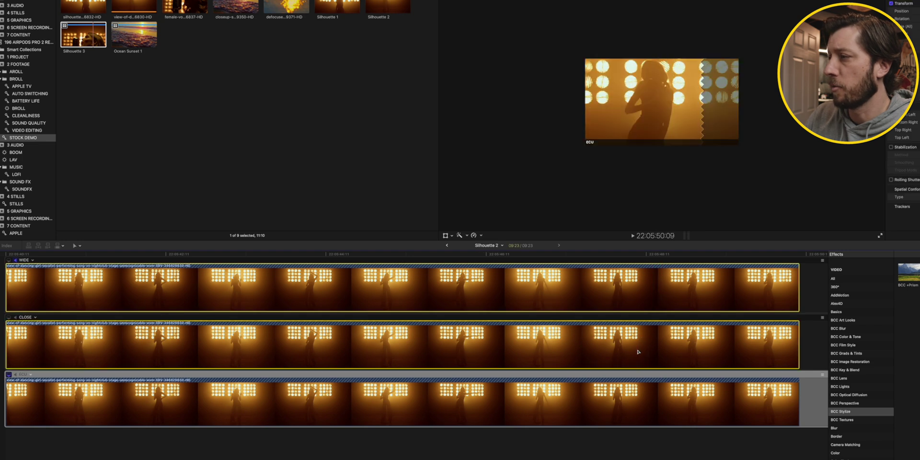
{"action": "left_click", "coordinate": [635, 394], "text": "super"}
{"action": "key", "text": "super+shift+v"}
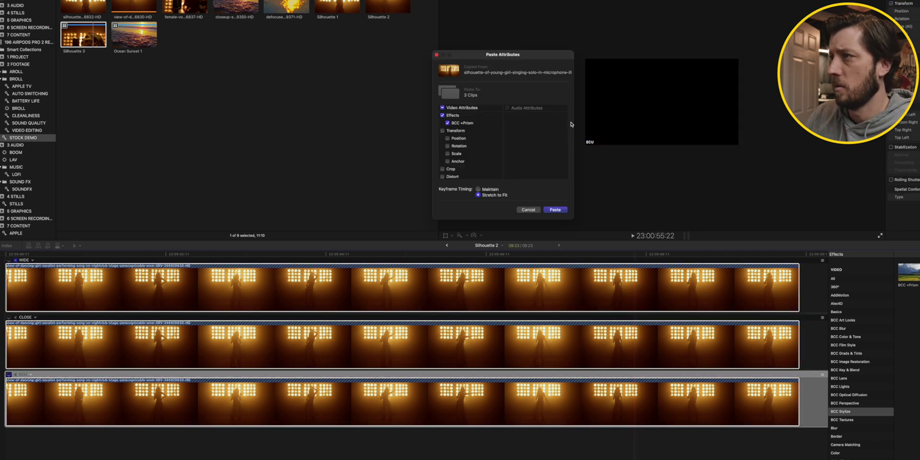
{"action": "left_click", "coordinate": [555, 210]}
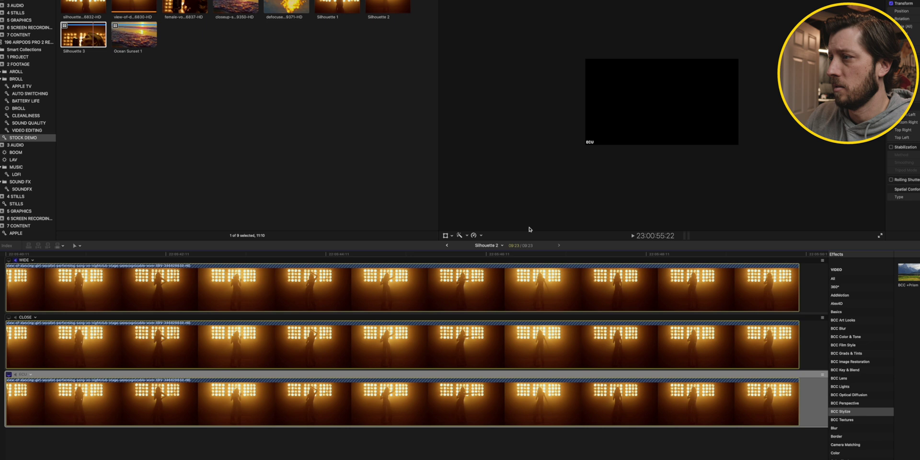
Return to the BORIS FX DEMO MULTI project and create a BCC +Crash Zoom Dissolve between the last Silhouette 2 clip and the defocused ocean clip
{"action": "left_click", "coordinate": [446, 246]}
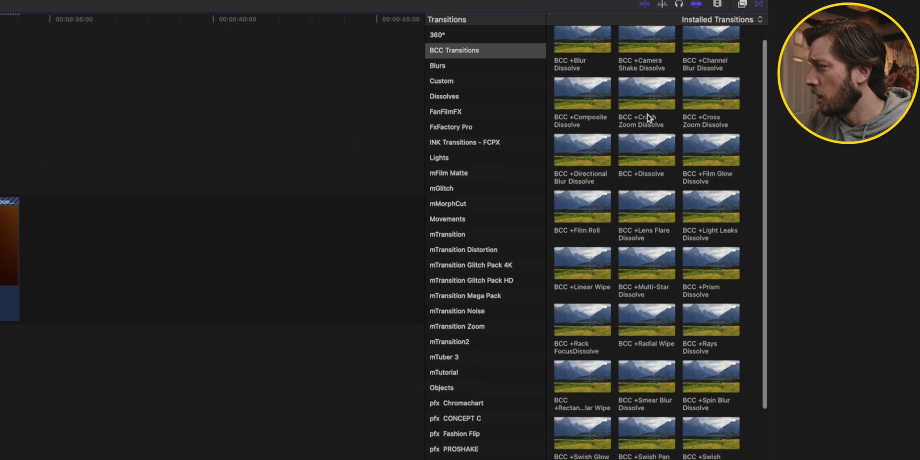
{"action": "left_click", "coordinate": [642, 95]}
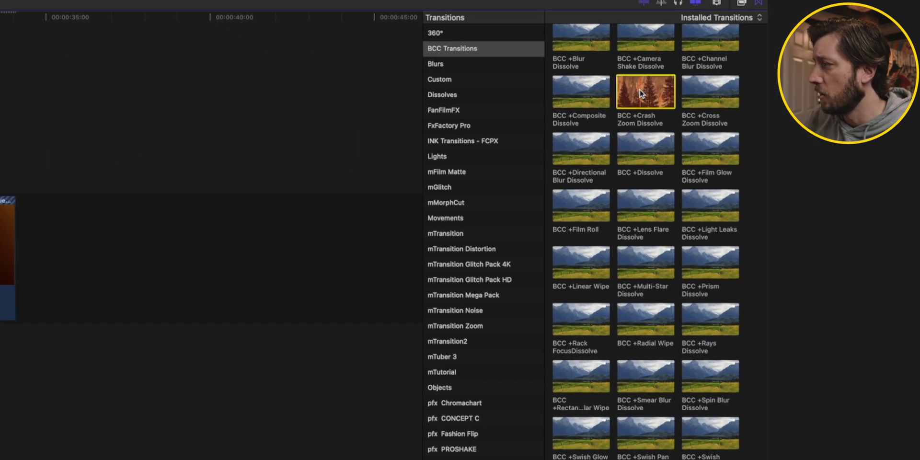
{"action": "left_click_drag", "start_coordinate": [642, 95], "coordinate": [340, 384]}
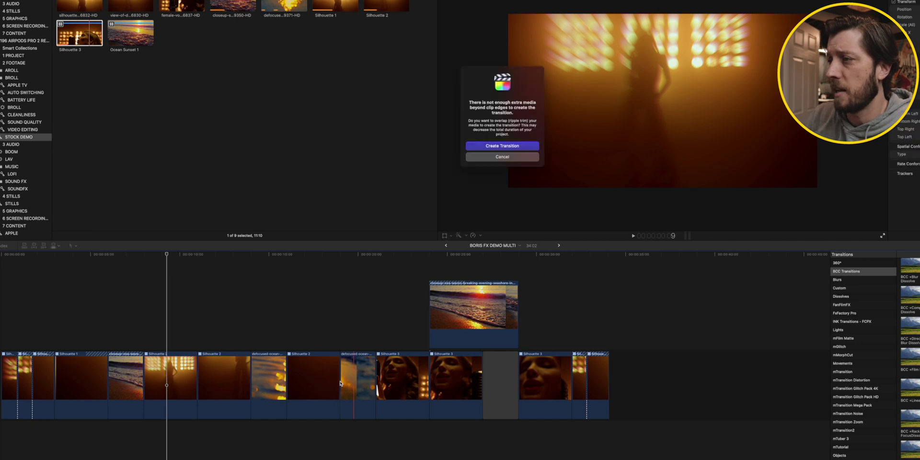
{"action": "key", "text": "Return"}
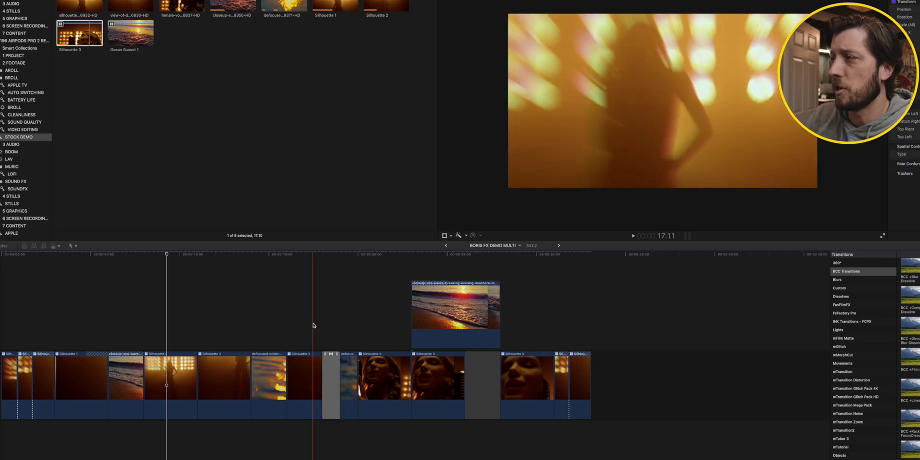
Render the selection around the Crash Zoom Dissolve and play through the transition
{"action": "key", "text": "space"}
{"action": "left_click_drag", "start_coordinate": [318, 322], "coordinate": [353, 371]}
{"action": "key", "text": "ctrl+r"}
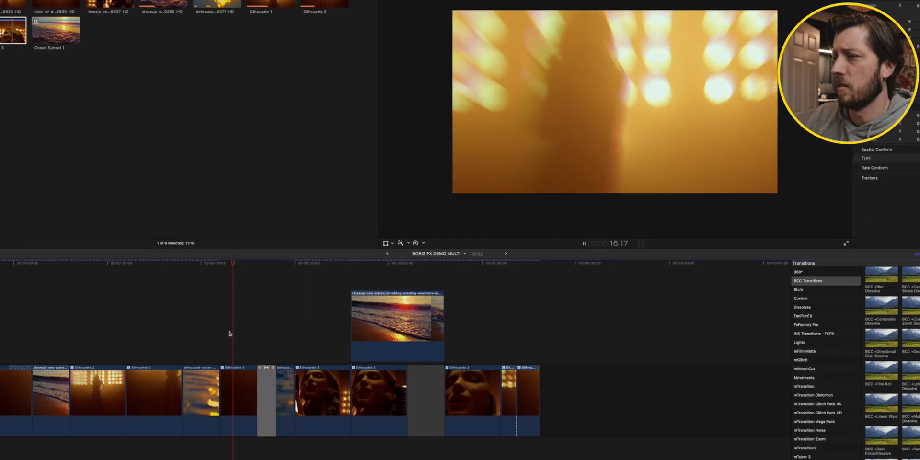
{"action": "key", "text": "space"}
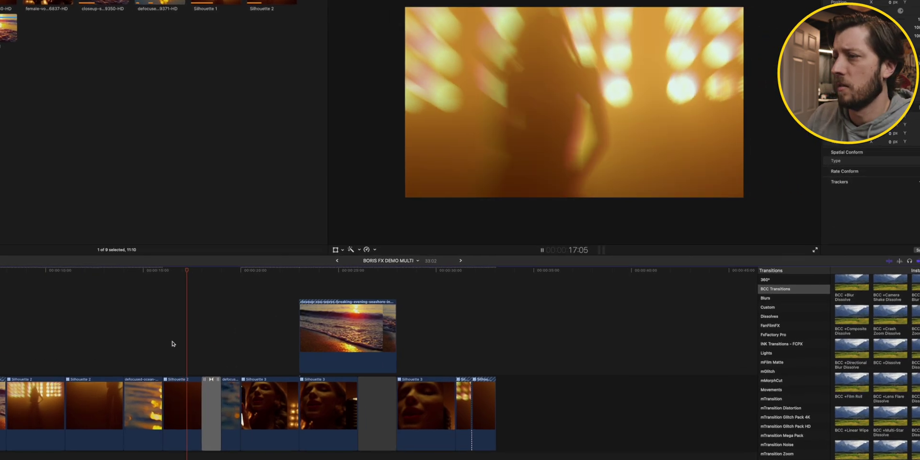
Add a BCC +Rays Dissolve between the second Silhouette 2 clip and the first defocused ocean clip
{"action": "scroll", "coordinate": [863, 377], "scroll_direction": "down", "scroll_amount": 3}
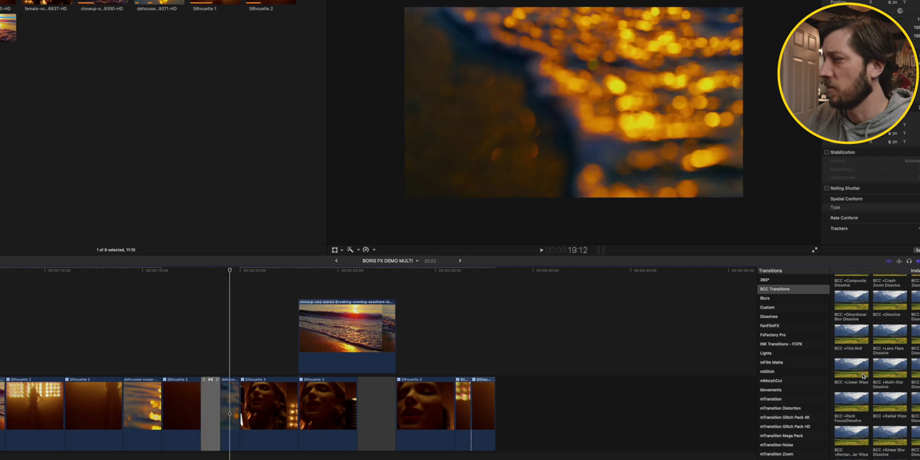
{"action": "key", "text": "space"}
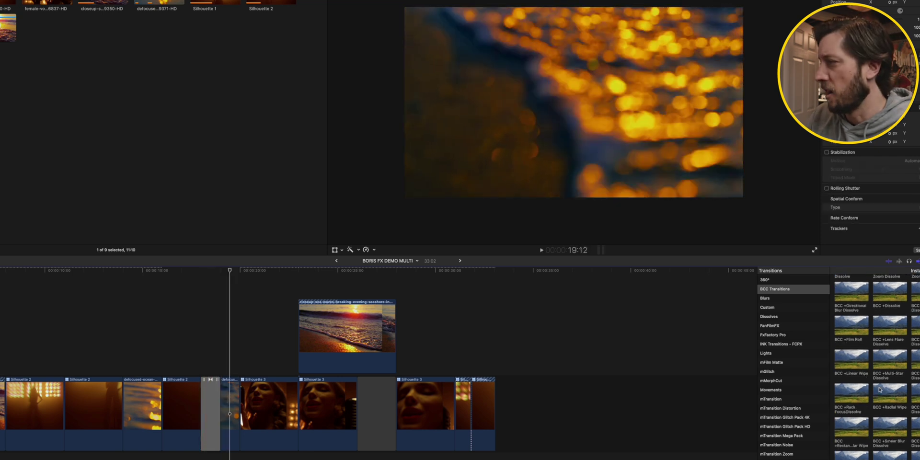
{"action": "left_click_drag", "start_coordinate": [851, 394], "coordinate": [58, 417]}
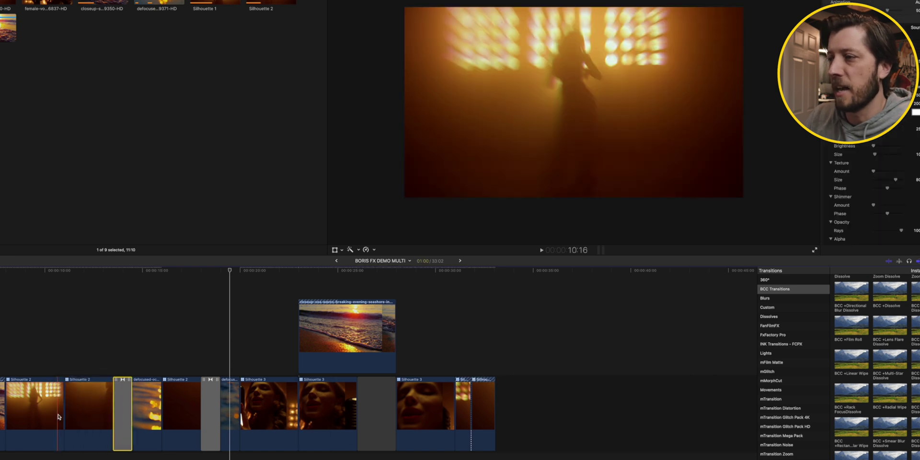
Select the clips around the Rays Dissolve and play through both dissolves from just before it
{"action": "left_click_drag", "start_coordinate": [106, 357], "coordinate": [143, 396]}
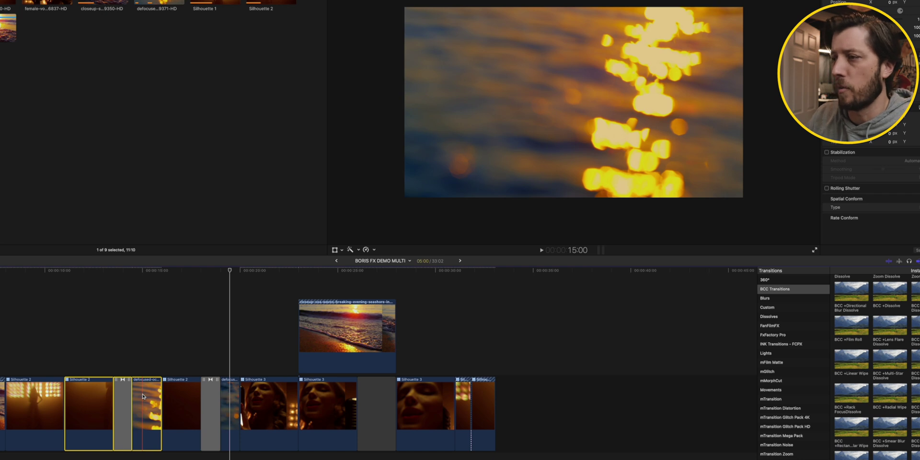
{"action": "left_click", "coordinate": [101, 354]}
{"action": "key", "text": "space"}
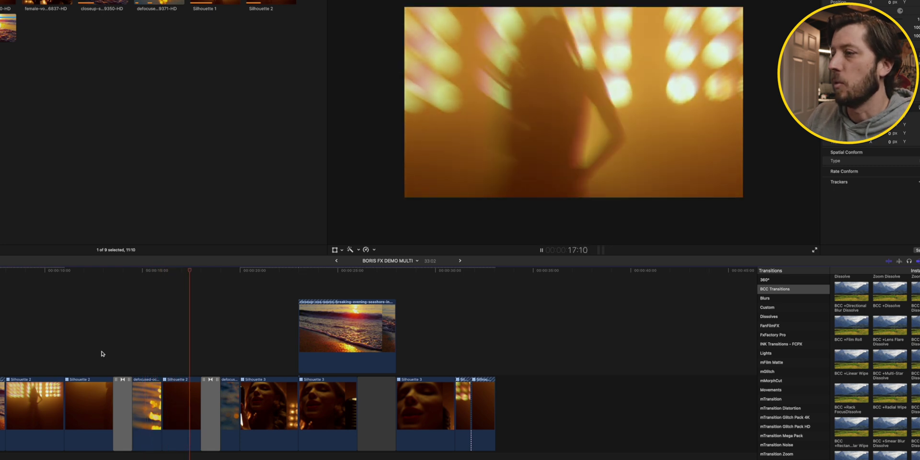
{"action": "key", "text": "space"}
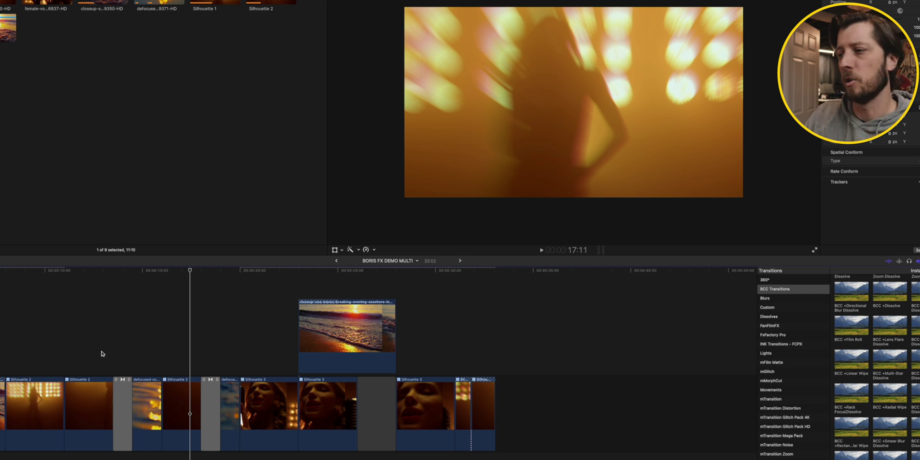
{"action": "left_click", "coordinate": [101, 354]}
{"action": "key", "text": "space"}
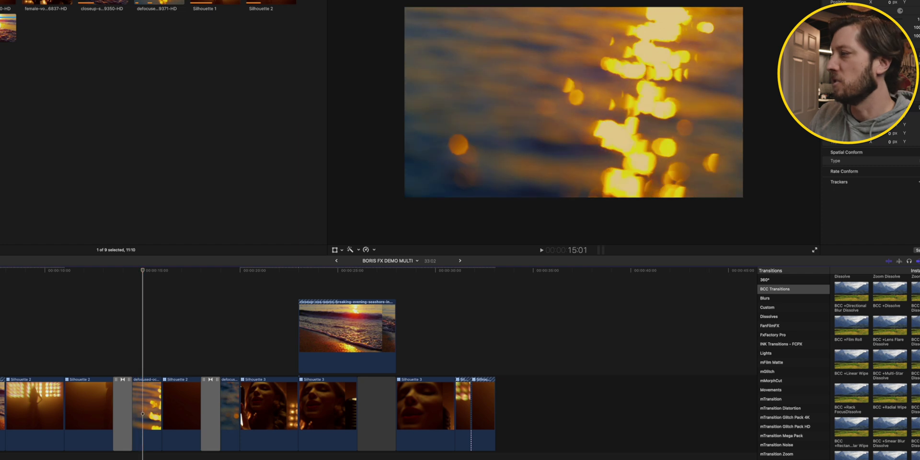
{"action": "key", "text": "space"}
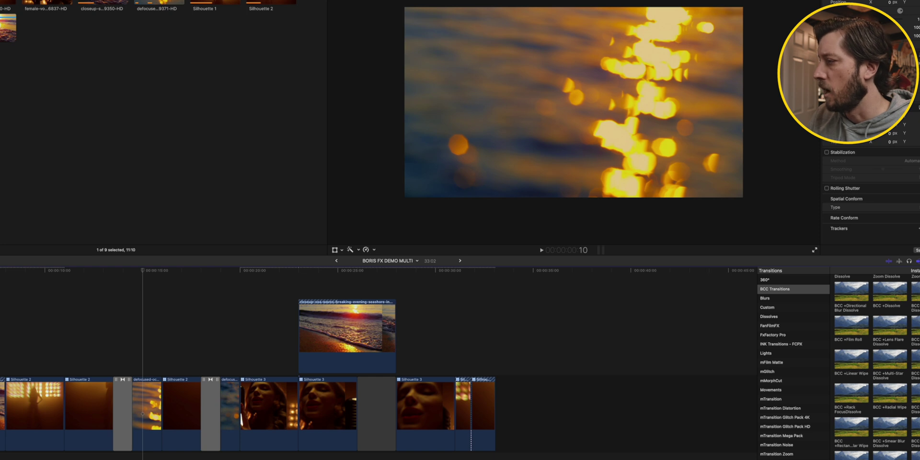
Add a BCC video glitch transition after the last Silhouette 3 clip and play through it
{"action": "left_click_drag", "start_coordinate": [852, 291], "coordinate": [448, 420]}
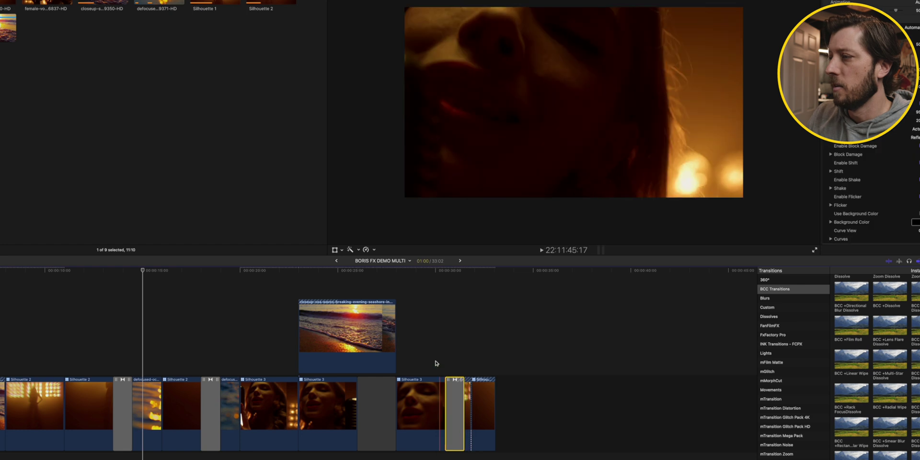
{"action": "left_click_drag", "start_coordinate": [435, 354], "coordinate": [468, 393]}
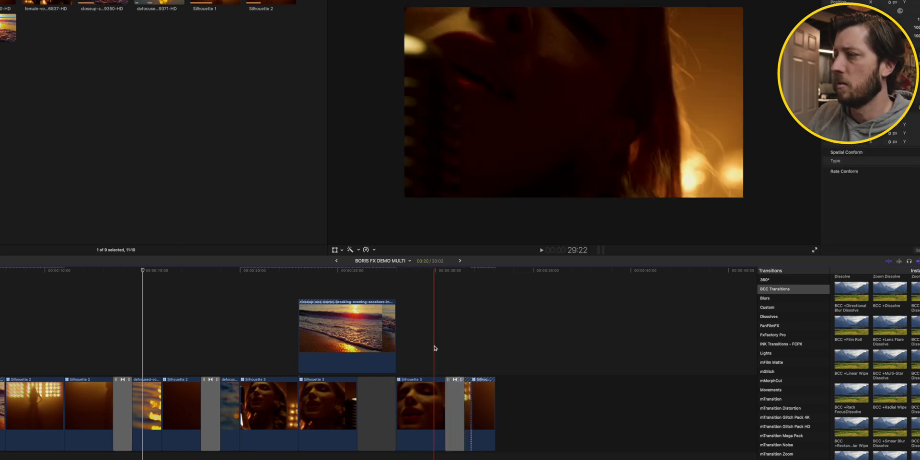
{"action": "key", "text": "space"}
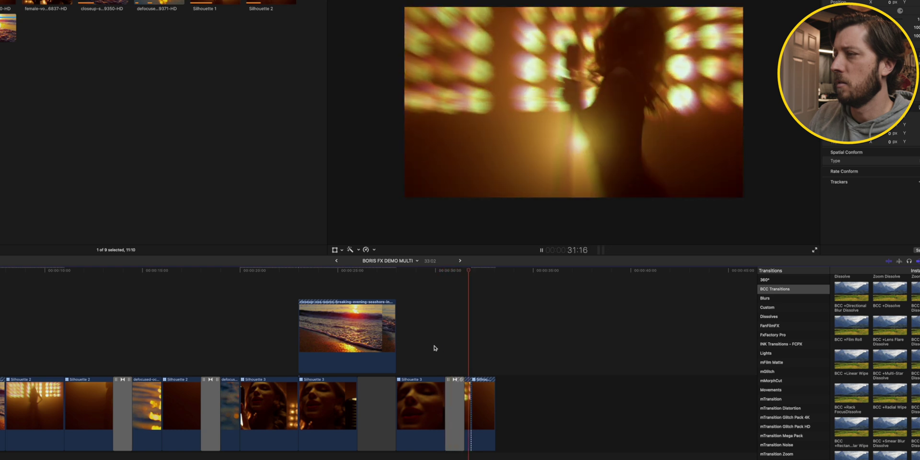
{"action": "key", "text": "space"}
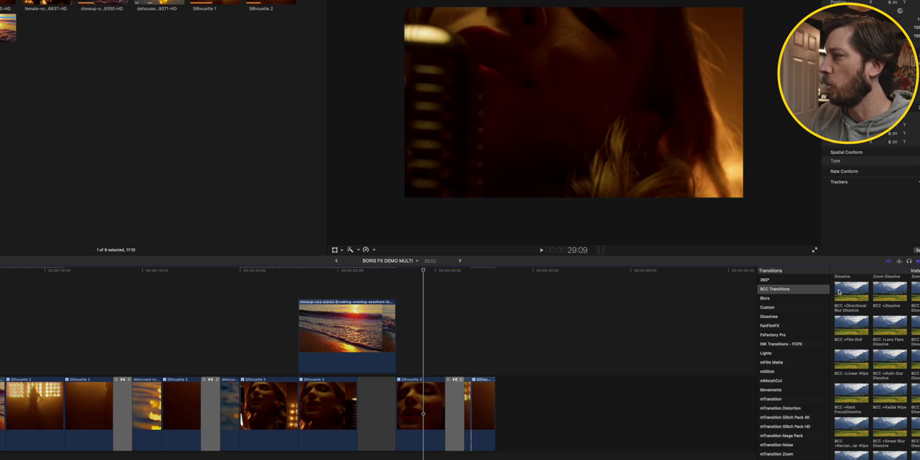
Open the angles of the last Silhouette 3 clip and apply the BCC +Video Glitch effect to the WIDE angle
{"action": "key", "text": "super+5"}
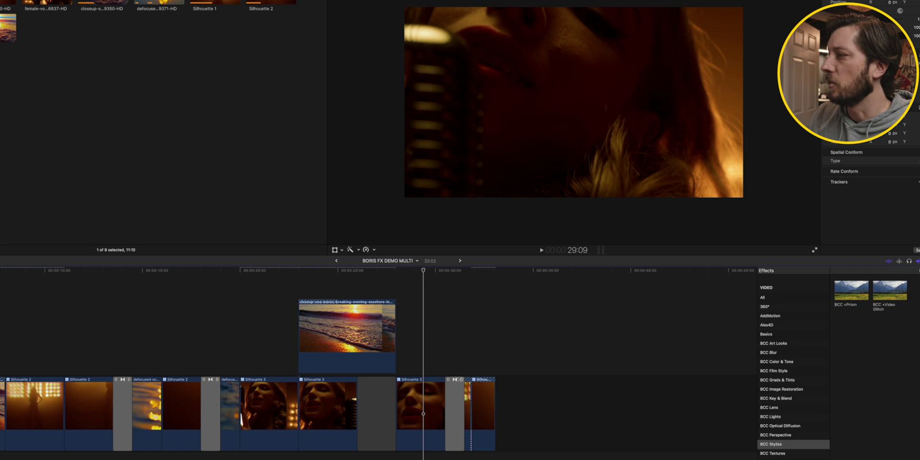
{"action": "left_click", "coordinate": [881, 291]}
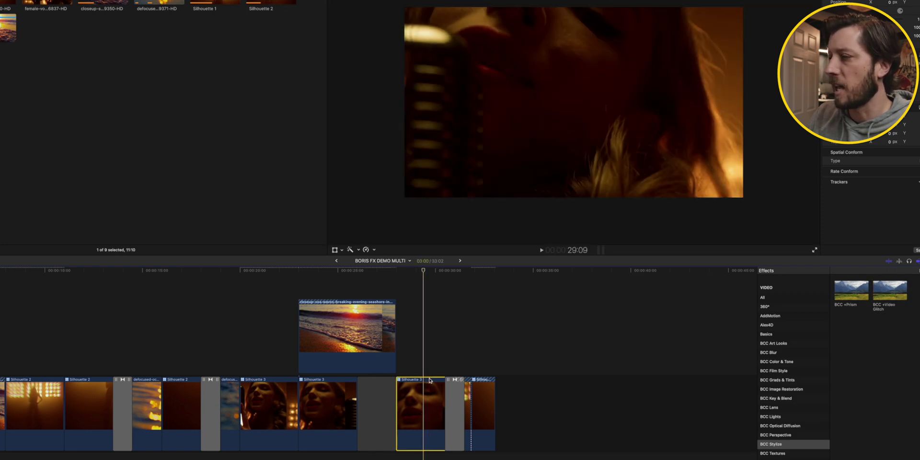
{"action": "double_click", "coordinate": [420, 408]}
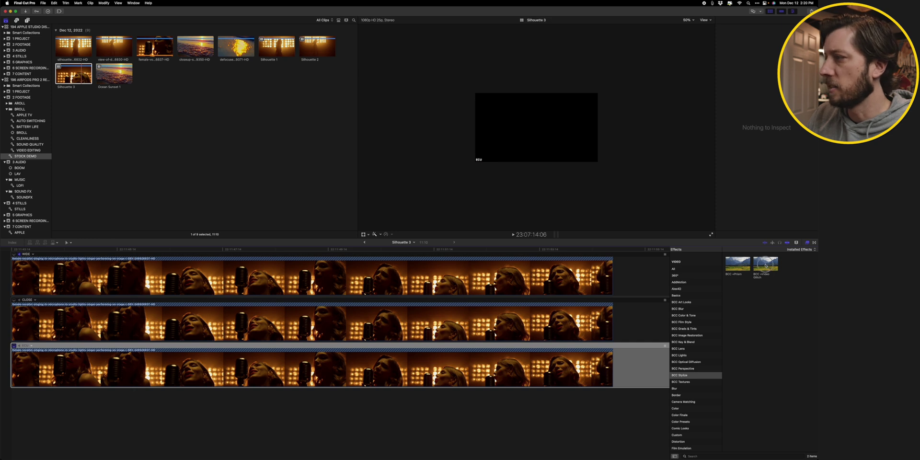
{"action": "left_click_drag", "start_coordinate": [766, 265], "coordinate": [373, 266]}
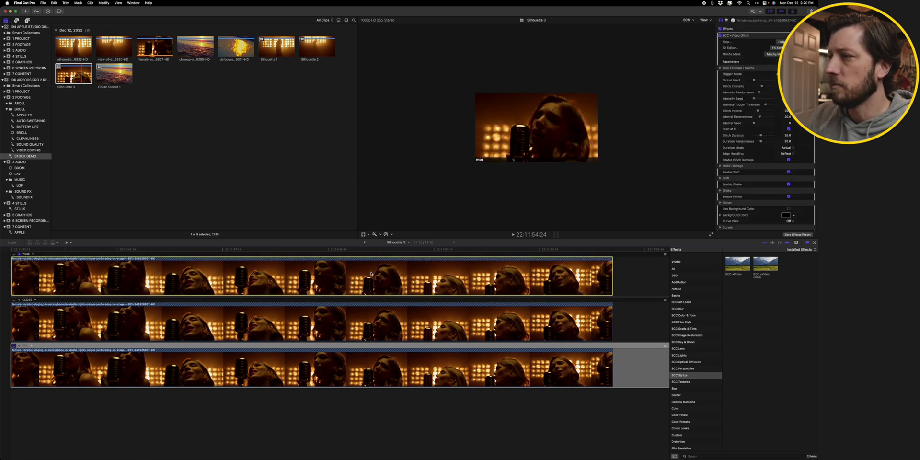
Paste the WIDE angle's BCC +Video Glitch effect onto the CLOSE and ECU angles with keyframe timing Stretch to Fit
{"action": "left_click", "coordinate": [357, 321]}
{"action": "left_click", "coordinate": [344, 369], "text": "super"}
{"action": "key", "text": "super+shift+v"}
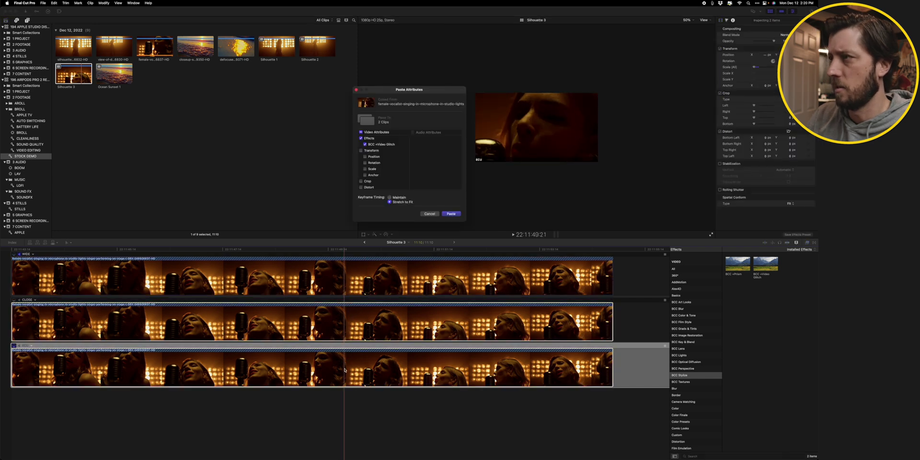
{"action": "key", "text": "Return"}
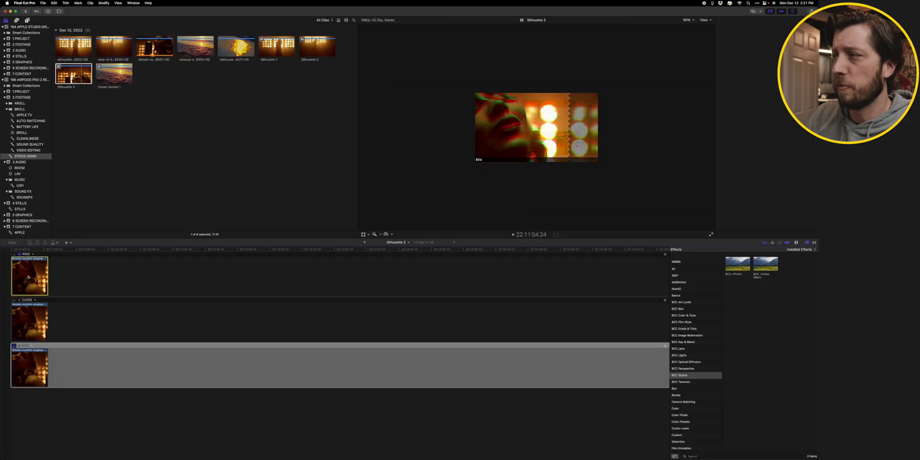
Open the WIDE angle's BCC +Video Glitch effect in the FX Editor and try presets including BlockDamage Large, Combined 02 and Shake XY_Extreme
{"action": "key", "text": "super+4"}
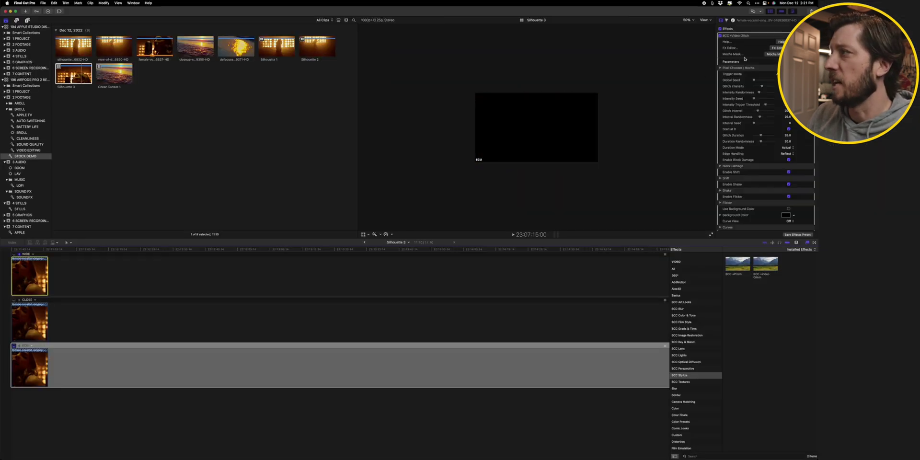
{"action": "left_click", "coordinate": [777, 48]}
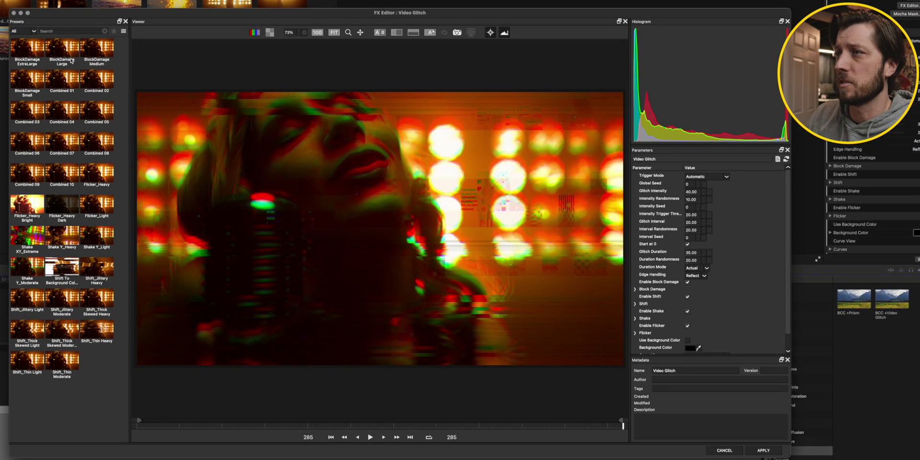
{"action": "left_click", "coordinate": [71, 61]}
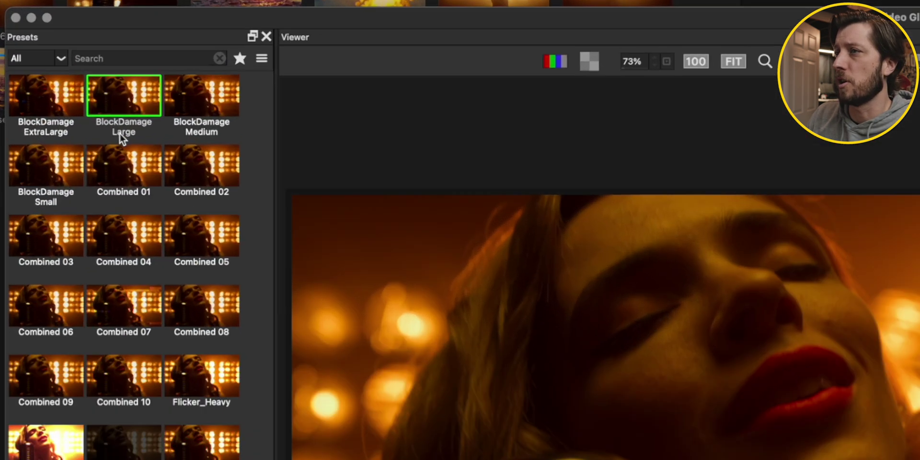
{"action": "left_click", "coordinate": [61, 75]}
{"action": "left_click", "coordinate": [244, 191]}
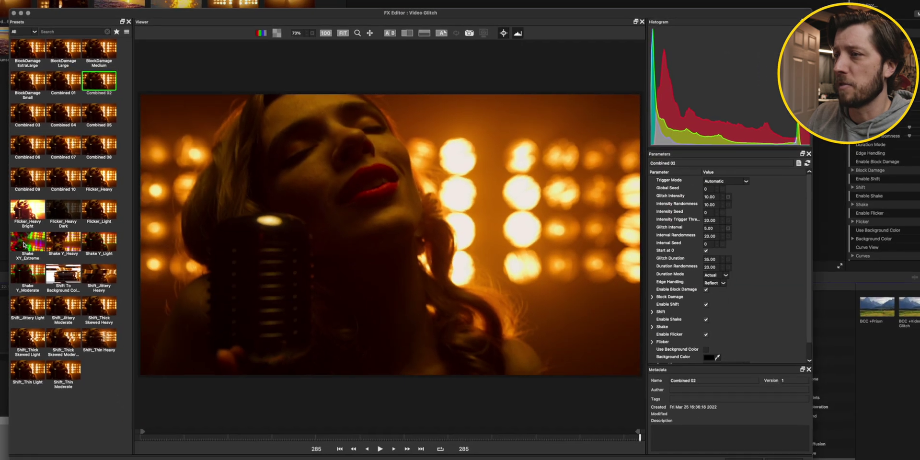
{"action": "left_click", "coordinate": [39, 459]}
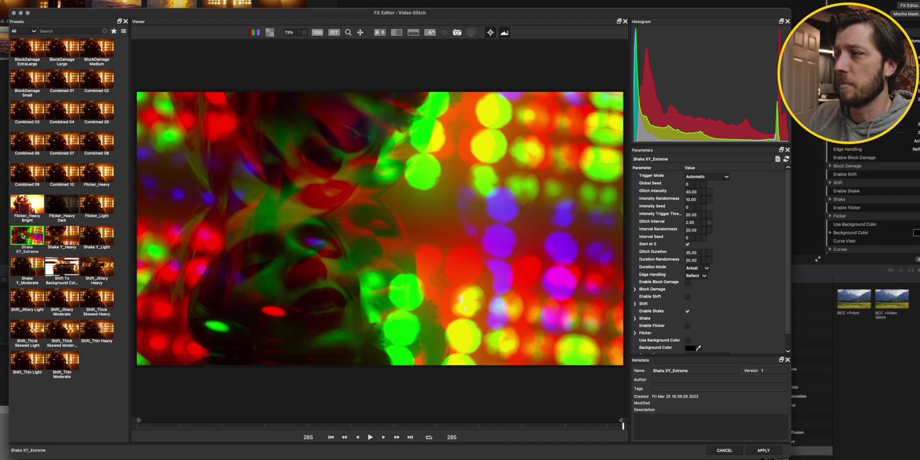
Try the Shake Y and Shift presets, including Shift_Thin Heavy, and choose Shift_Thick Skewed Moderate for the video glitch
{"action": "left_click", "coordinate": [60, 235]}
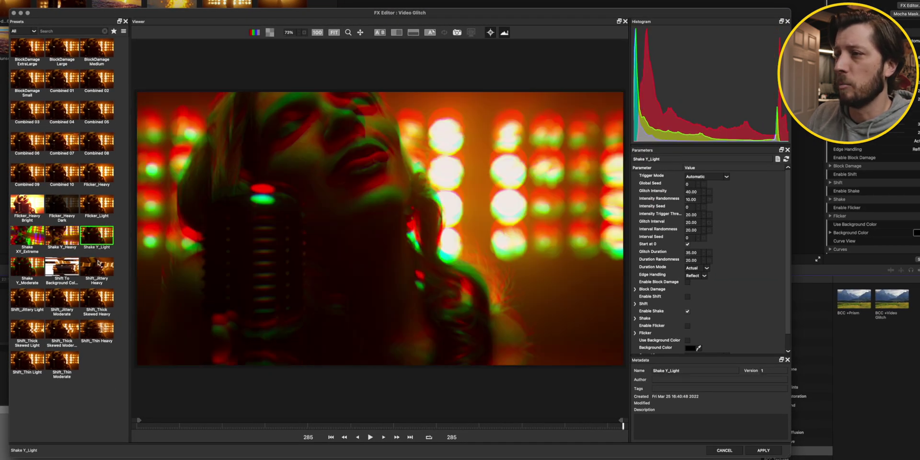
{"action": "left_click", "coordinate": [97, 269]}
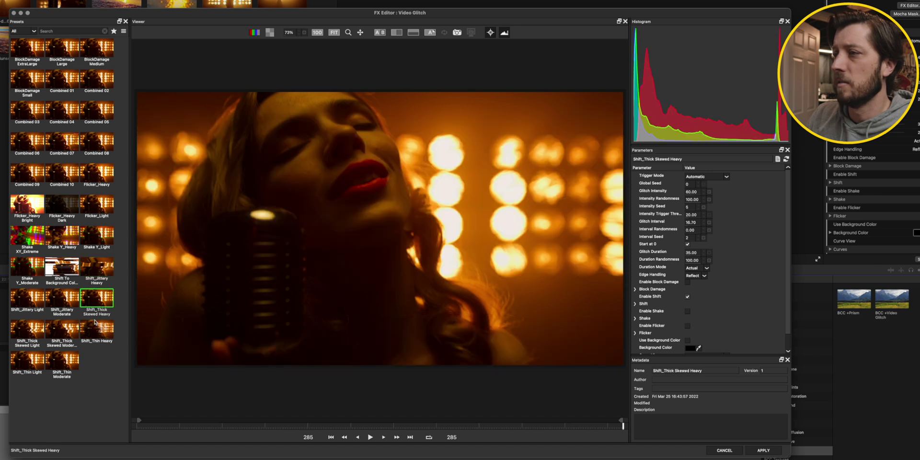
{"action": "left_click", "coordinate": [95, 331]}
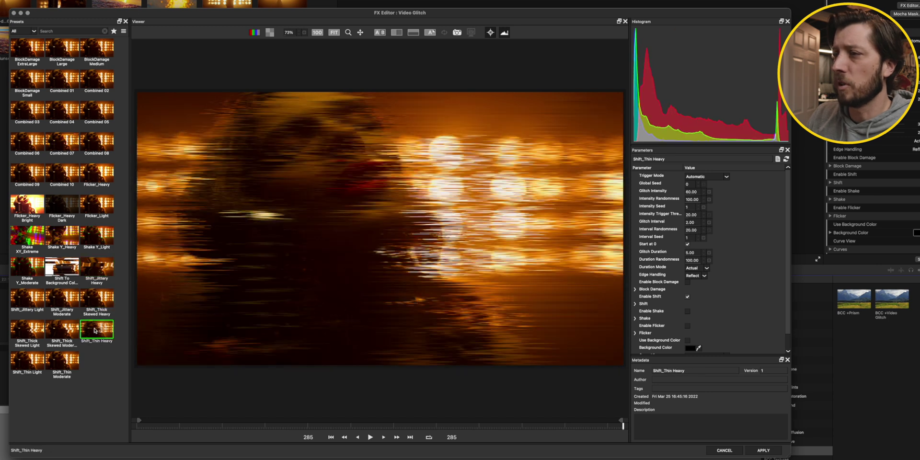
{"action": "left_click", "coordinate": [61, 329]}
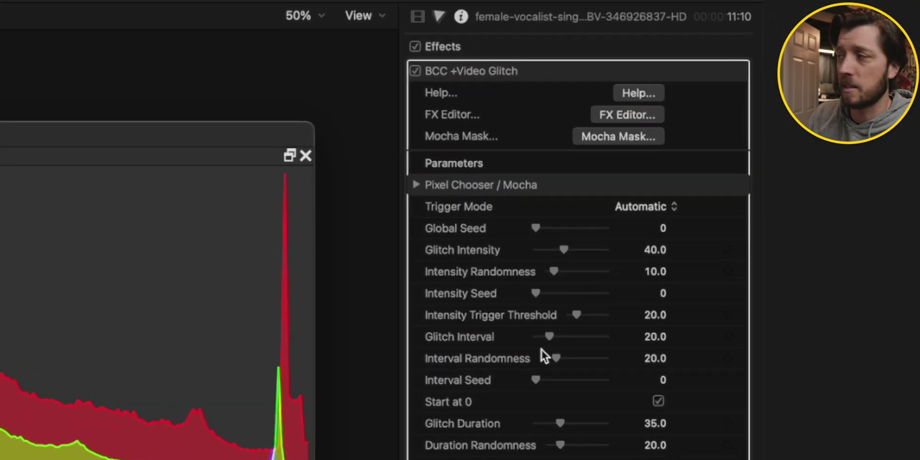
Compare the original image with the glitched one in a vertical split view, moving the divider across the singer's face
{"action": "scroll", "coordinate": [522, 356], "scroll_direction": "down", "scroll_amount": 5}
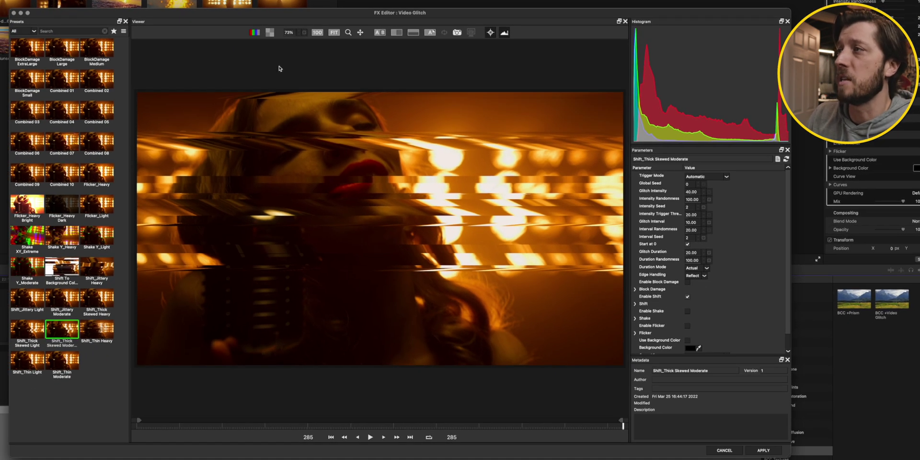
{"action": "scroll", "coordinate": [280, 69], "scroll_direction": "up", "scroll_amount": 5}
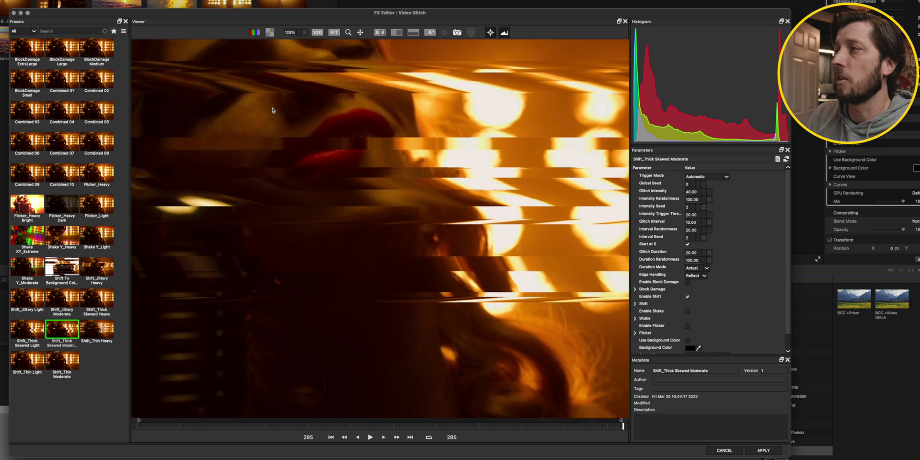
{"action": "scroll", "coordinate": [272, 110], "scroll_direction": "down", "scroll_amount": 3}
{"action": "scroll", "coordinate": [338, 144], "scroll_direction": "down", "scroll_amount": 1}
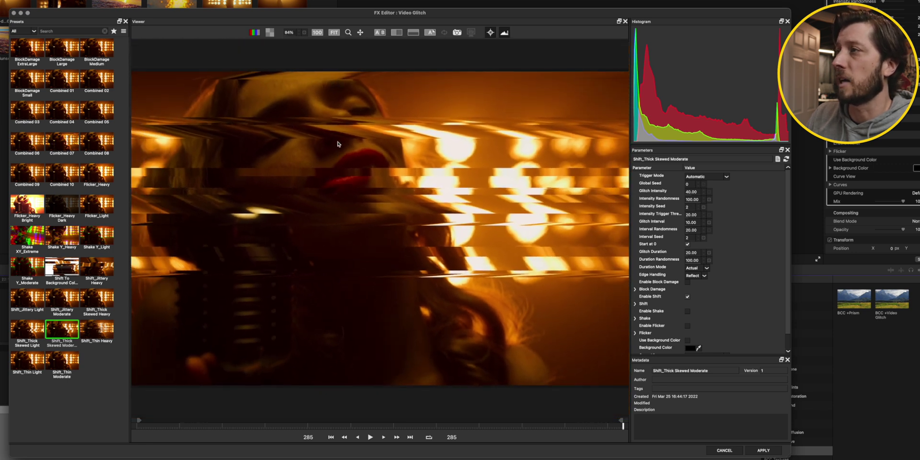
{"action": "left_click", "coordinate": [397, 32]}
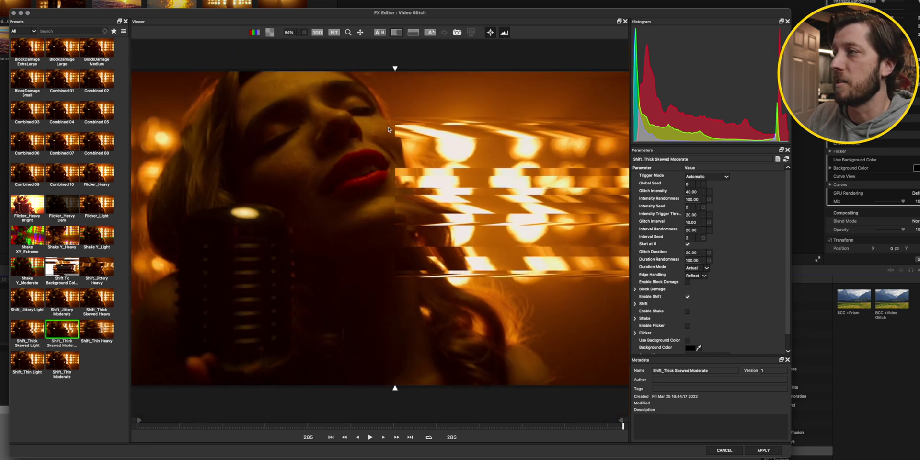
{"action": "mouse_move", "coordinate": [396, 69]}
{"action": "left_mouse_down"}
{"action": "mouse_move", "coordinate": [261, 70]}
{"action": "mouse_move", "coordinate": [526, 70]}
{"action": "mouse_move", "coordinate": [336, 68]}
{"action": "left_mouse_up"}
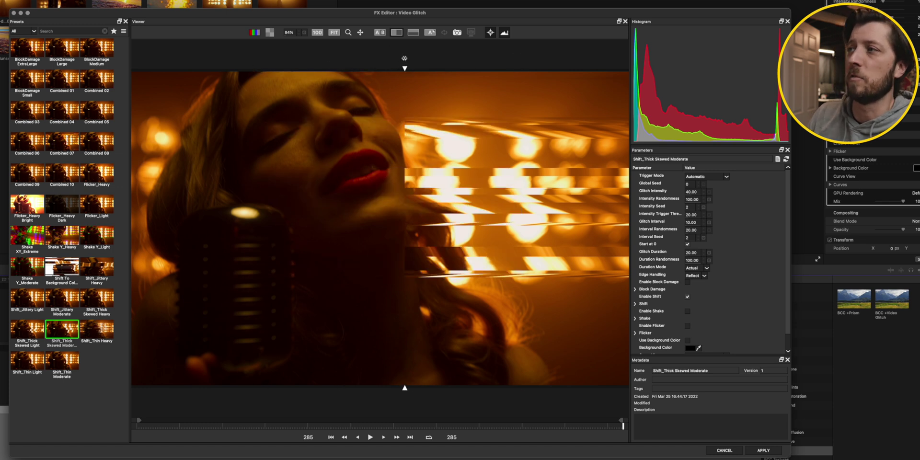